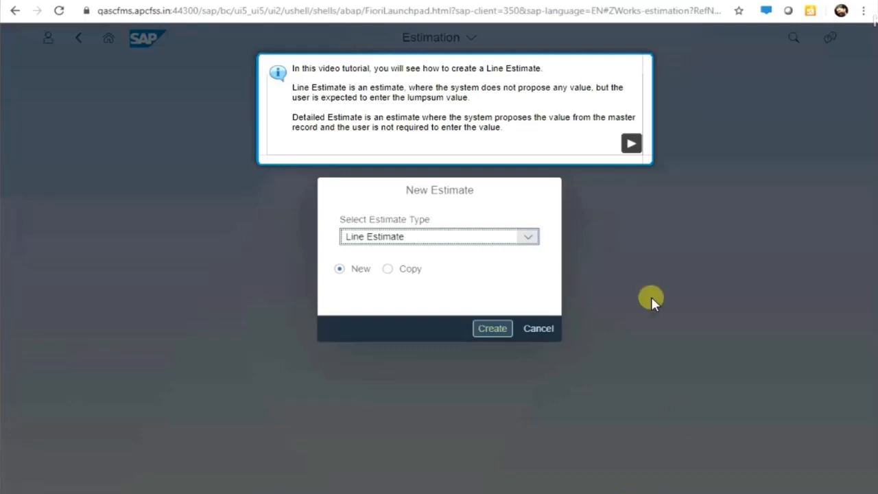
Create a new estimate of type Line Estimate, using the New option rather than a copy
left_click(631, 143)
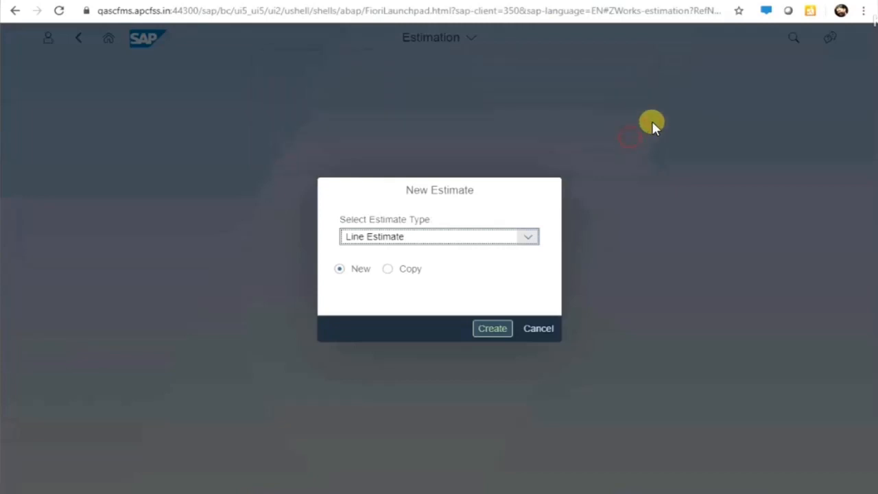
left_click(533, 237)
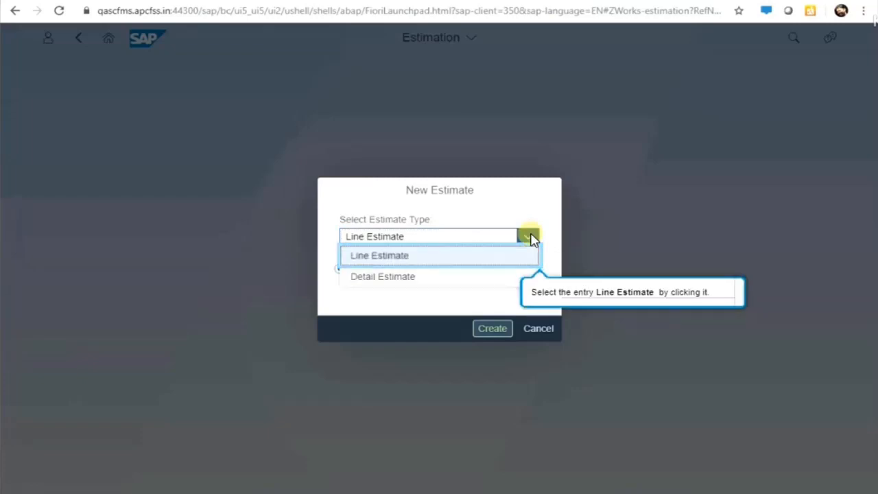
left_click(410, 282)
left_click(659, 225)
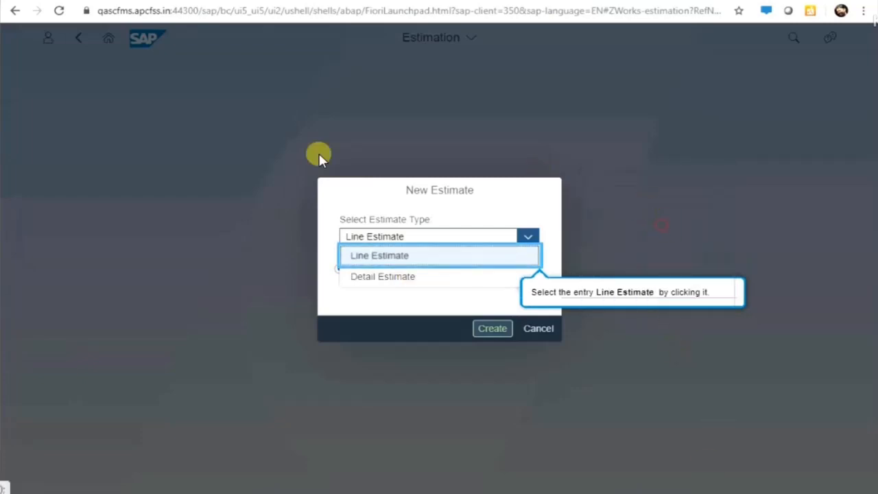
left_click(458, 261)
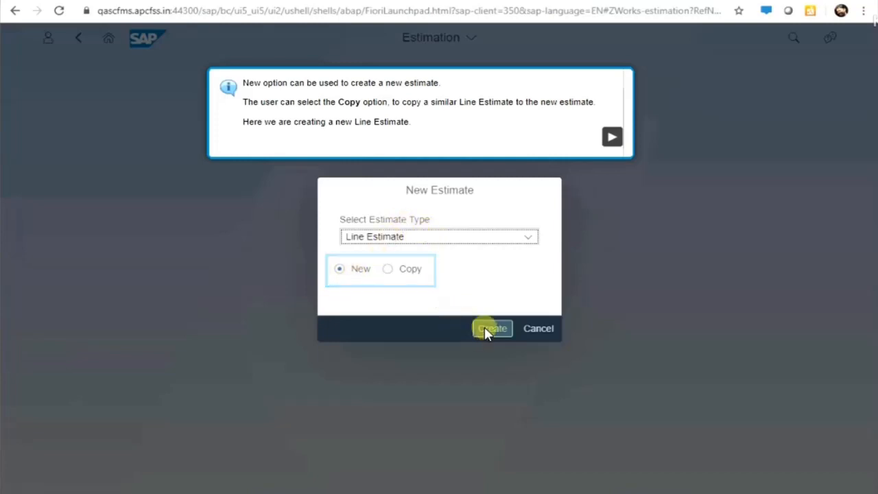
left_click(613, 139)
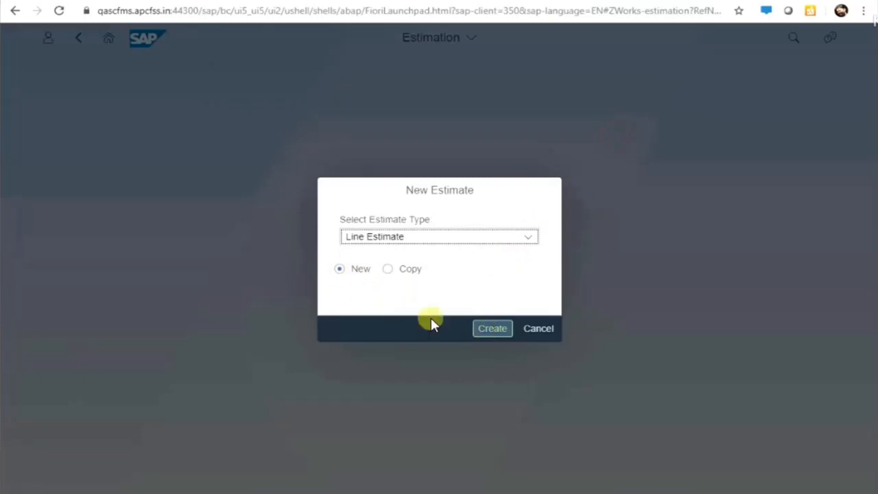
left_click(485, 332)
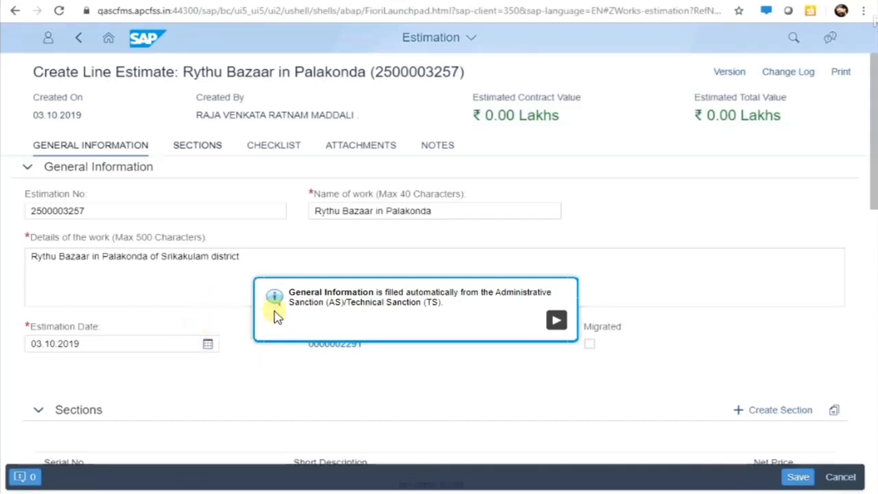
Start a new section in the line estimate and choose Cost of Work/Execution as its section type
left_click(557, 321)
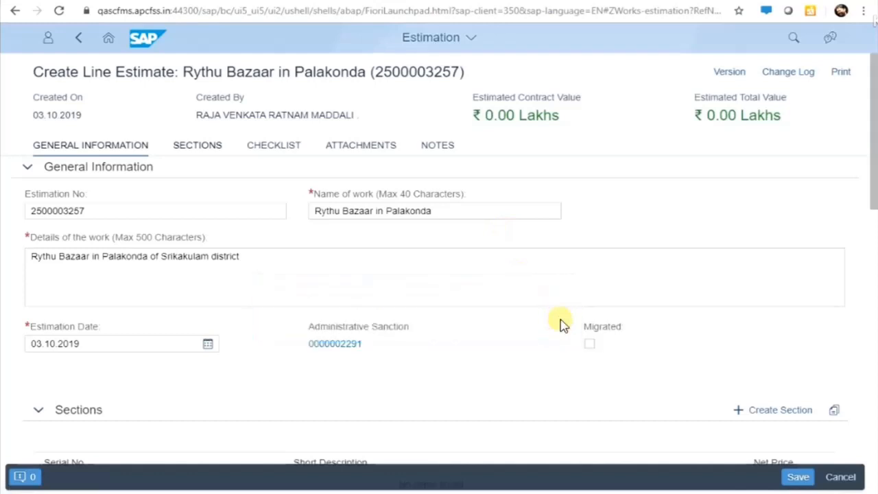
left_click(213, 152)
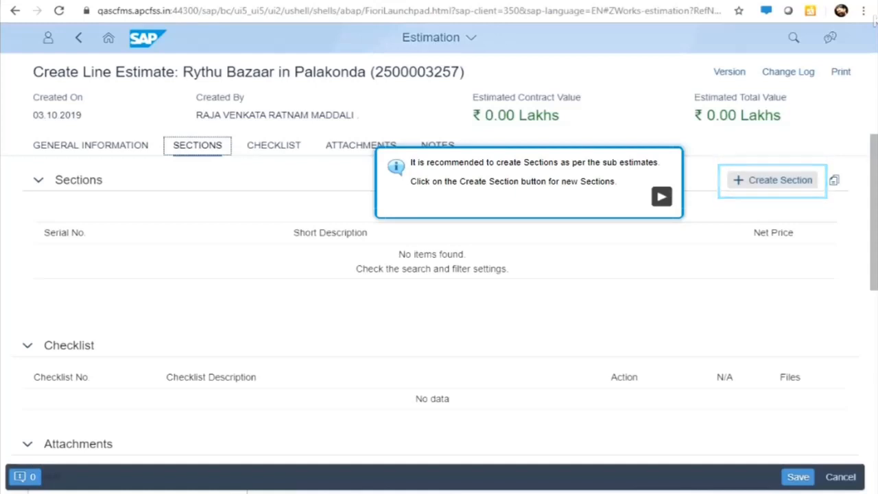
left_click(671, 208)
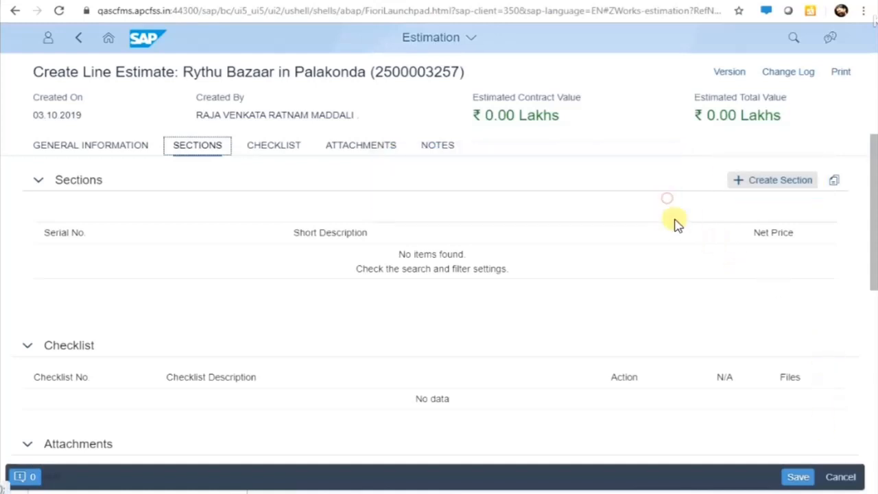
left_click(770, 184)
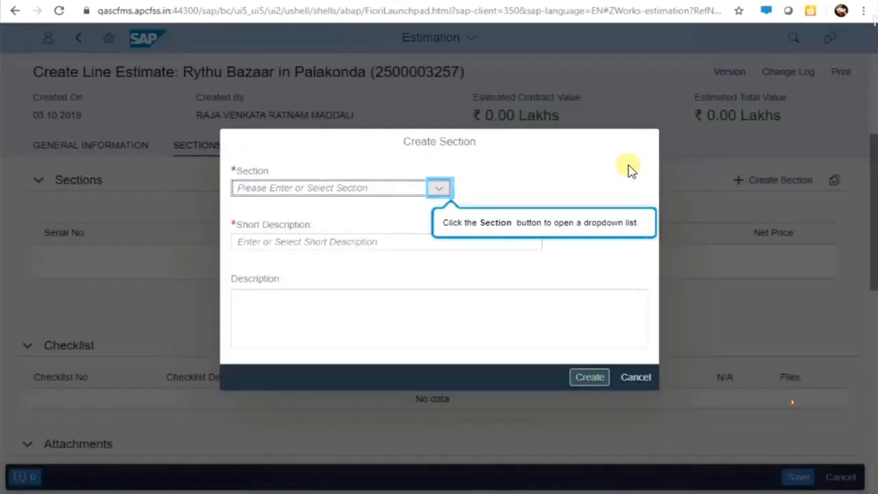
left_click(441, 188)
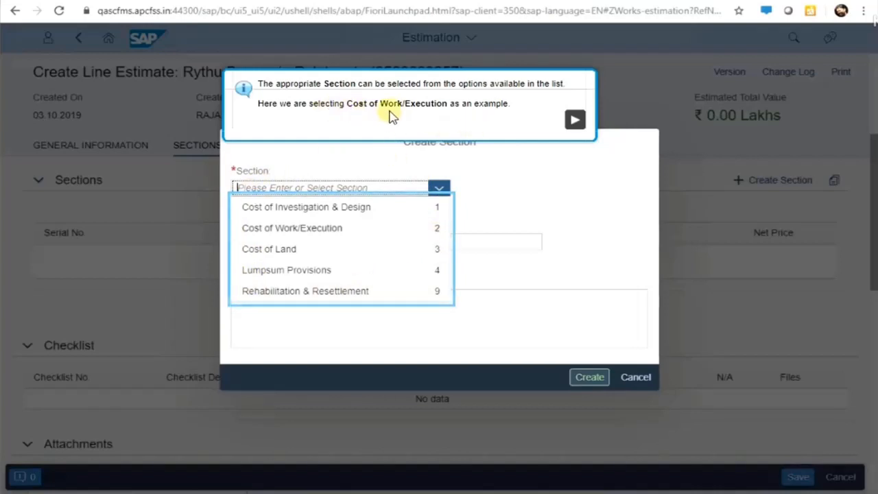
left_click(575, 121)
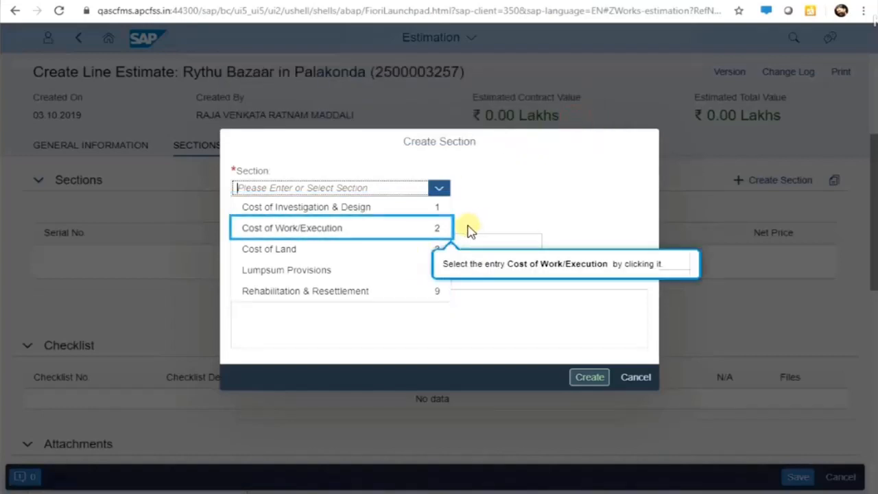
left_click(343, 233)
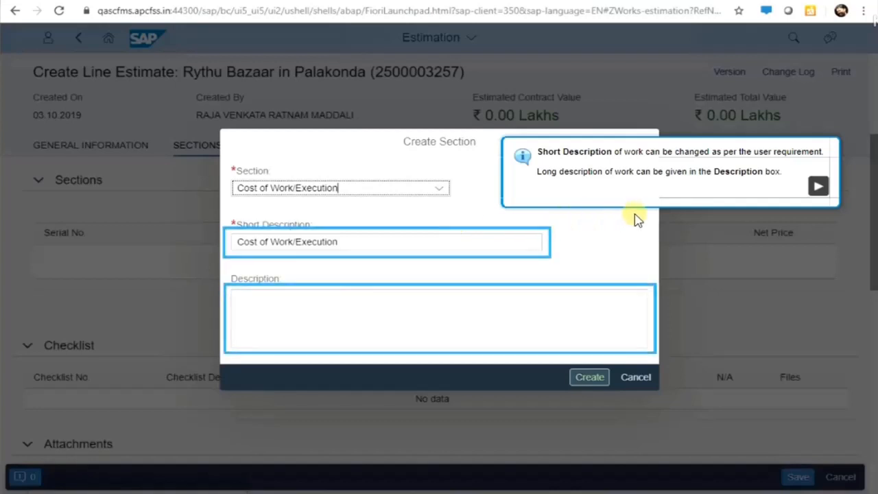
Replace the section's short description with Compound Wall and create the section
left_click(818, 188)
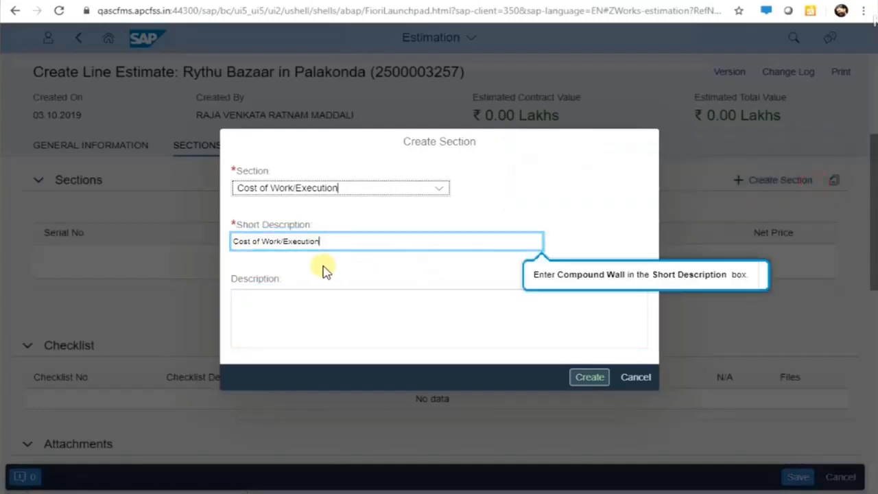
left_click(227, 241)
left_click(649, 227)
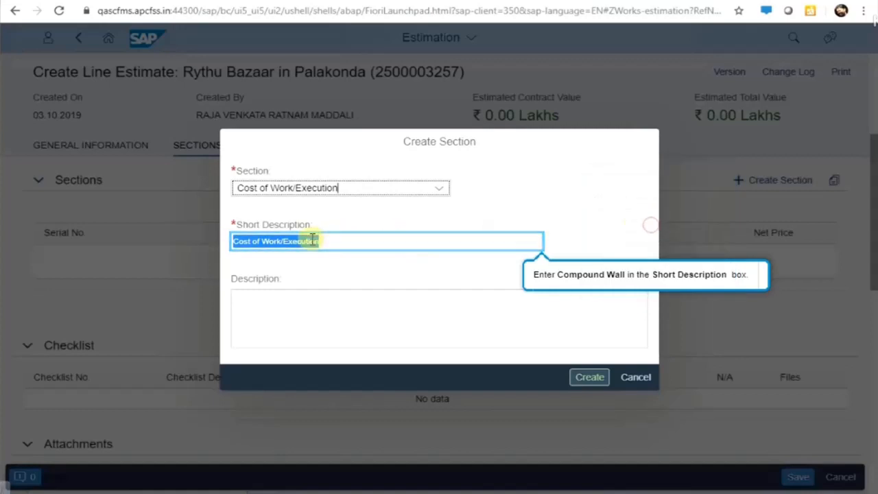
left_click_drag(313, 238, 325, 241)
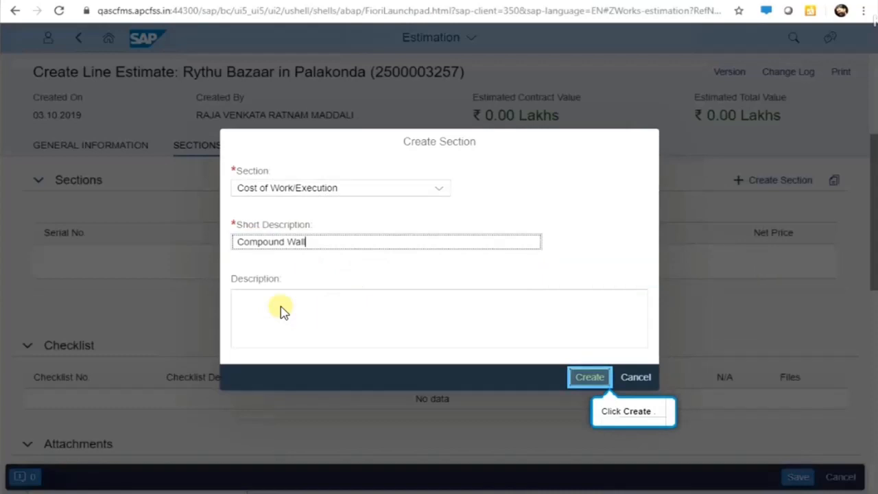
left_click(588, 379)
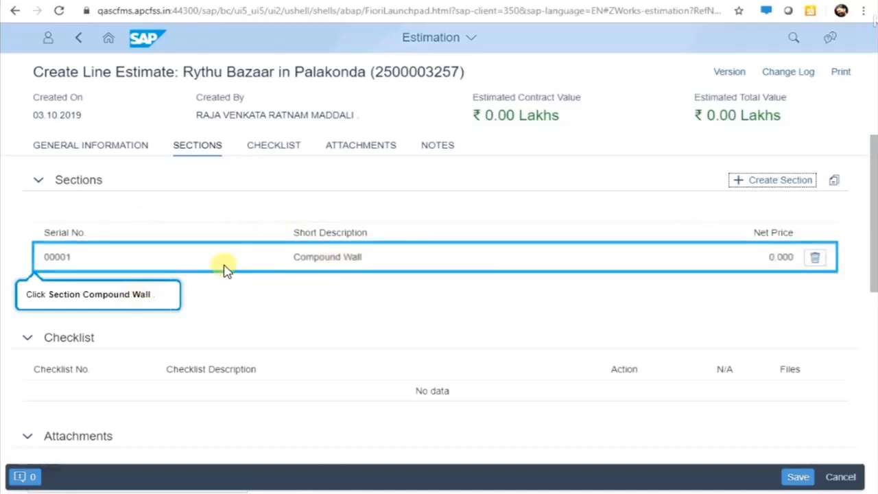
Open the Compound Wall section and set the short description of its WORK_EXEC specification to Compound Wall
left_click(342, 258)
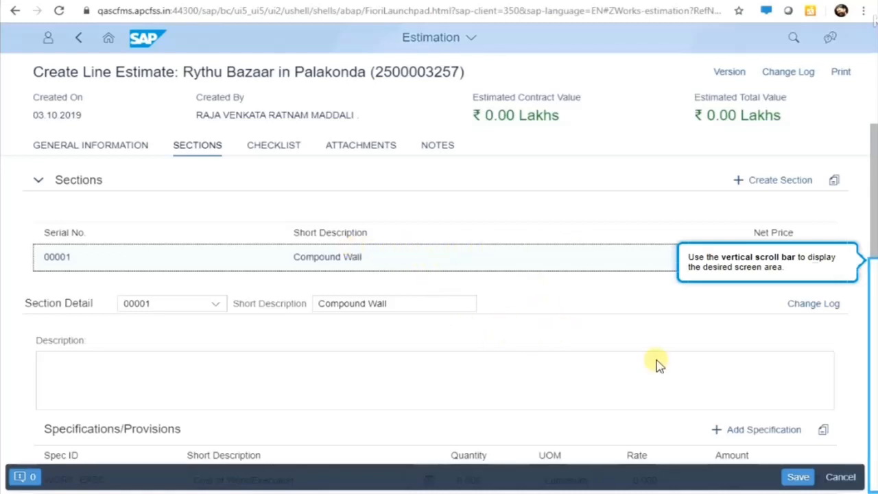
left_click(870, 292)
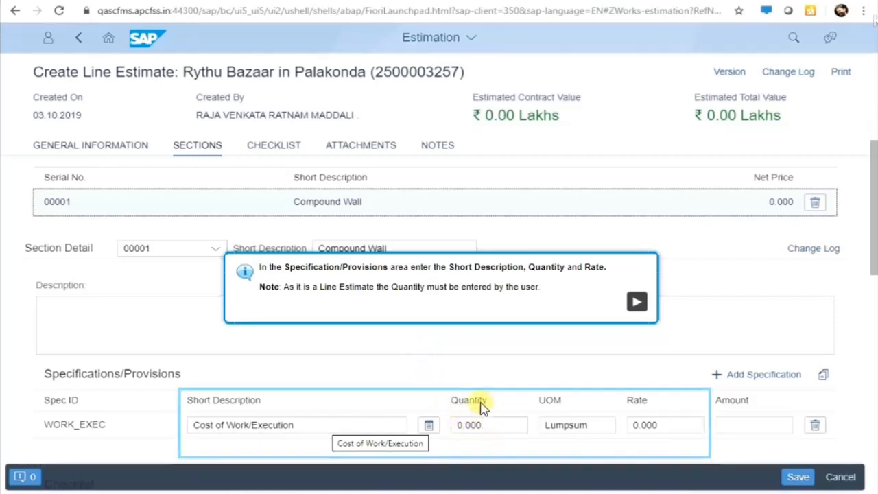
left_click(637, 304)
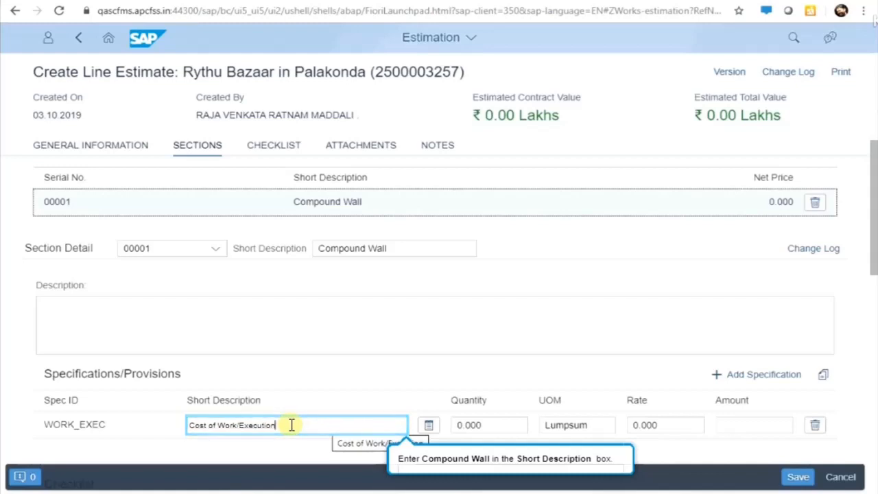
left_click(193, 425)
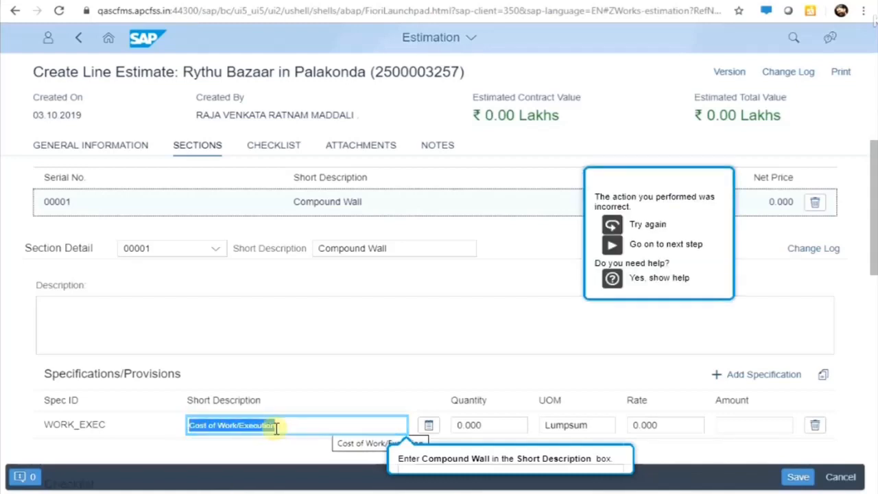
left_click(645, 221)
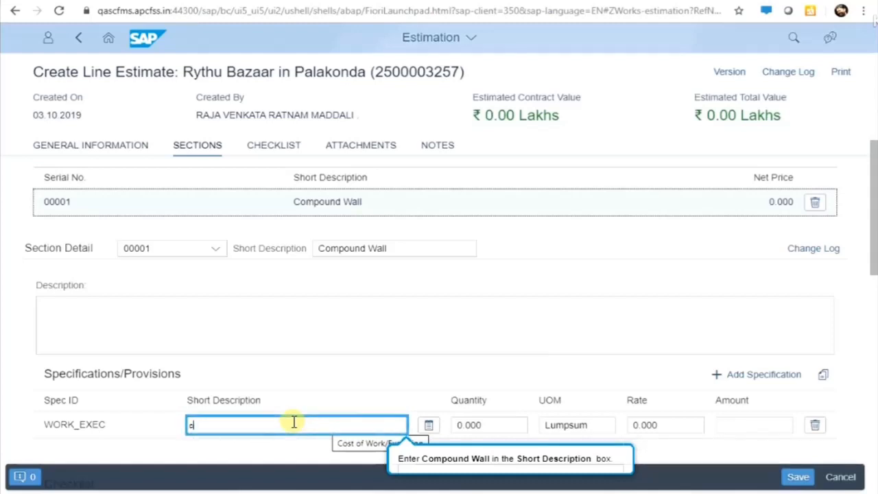
type("comp")
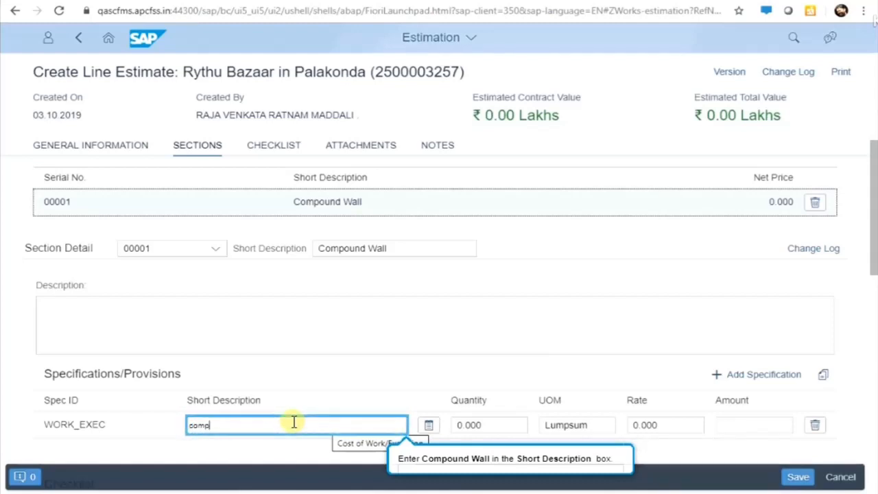
type("ound wa")
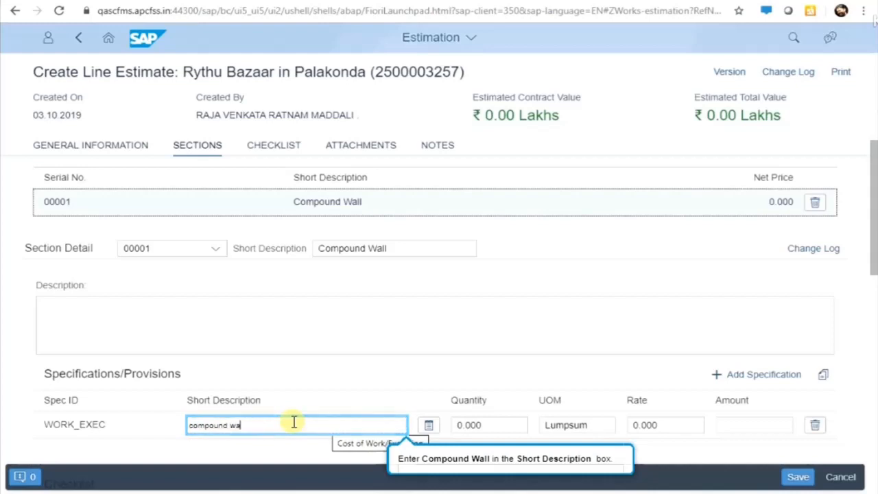
type("ll")
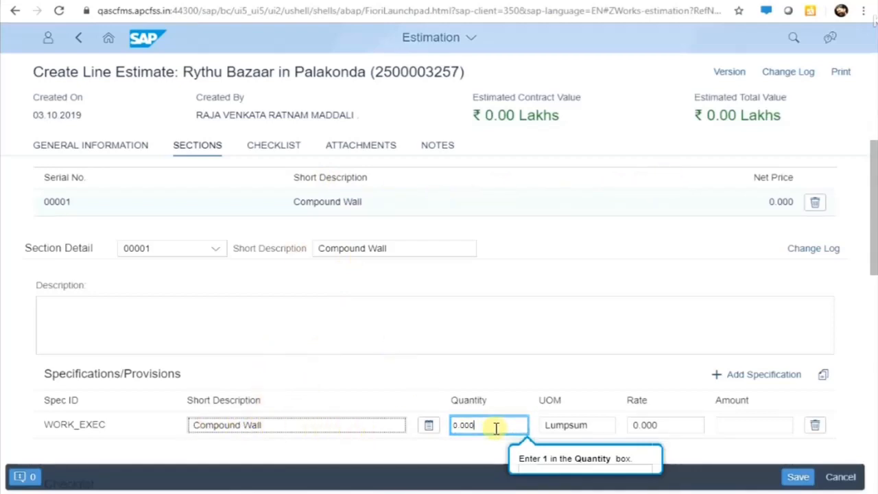
Set the WORK_EXEC specification's quantity to 1 and its rate to 3000000
key("BackSpace")
key("BackSpace")
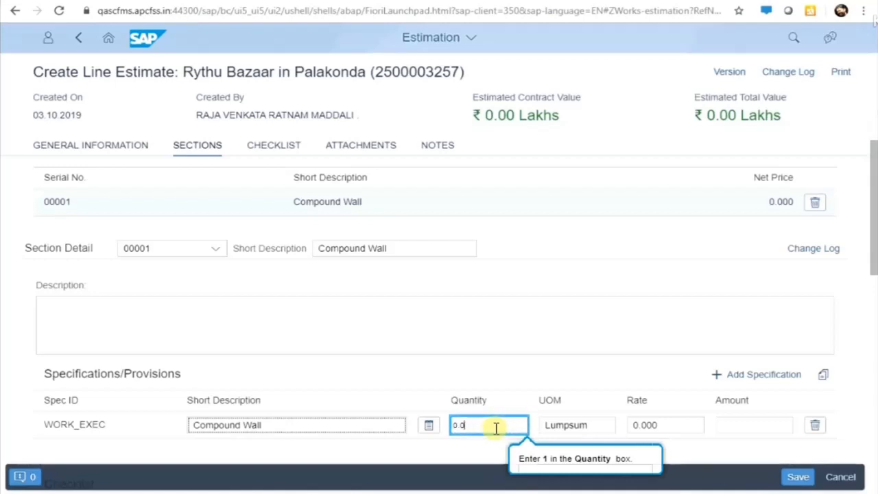
key("BackSpace")
key("BackSpace")
key("BackSpace")
type("1")
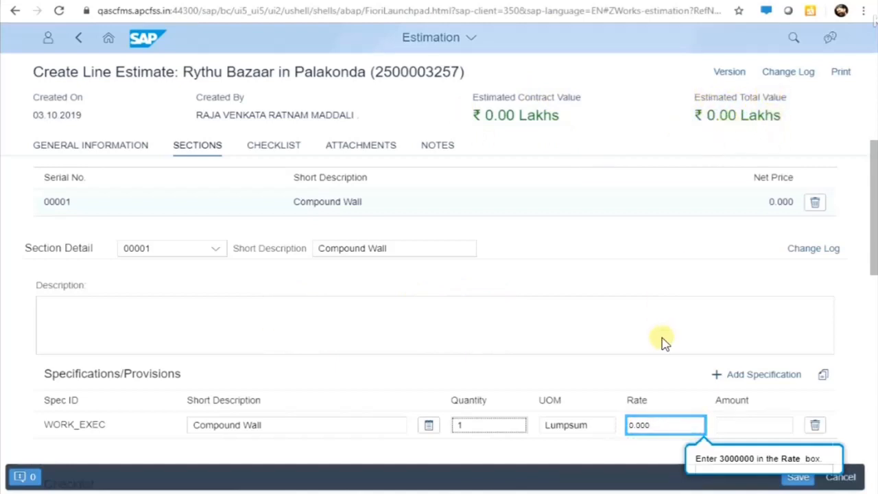
left_click(660, 426)
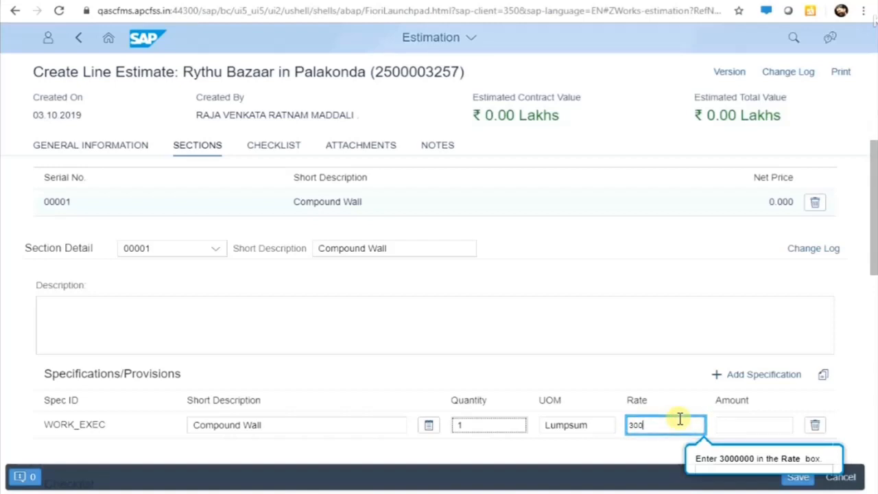
type("000,000.000")
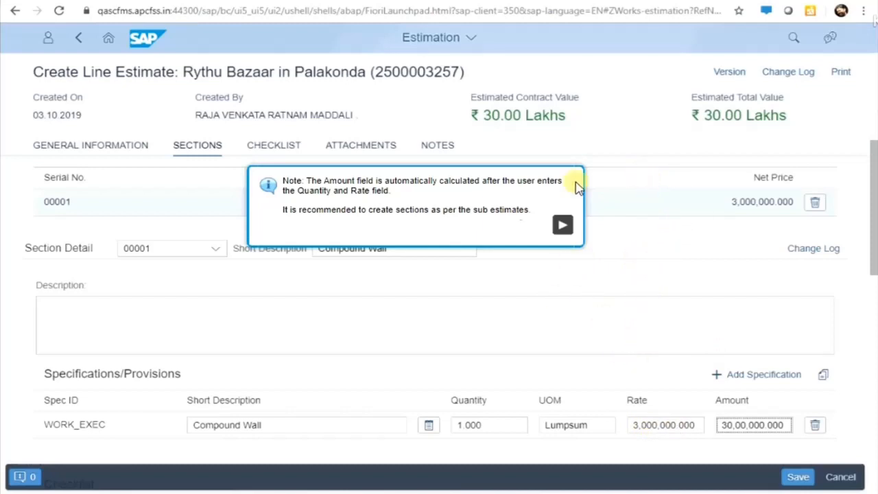
left_click(564, 228)
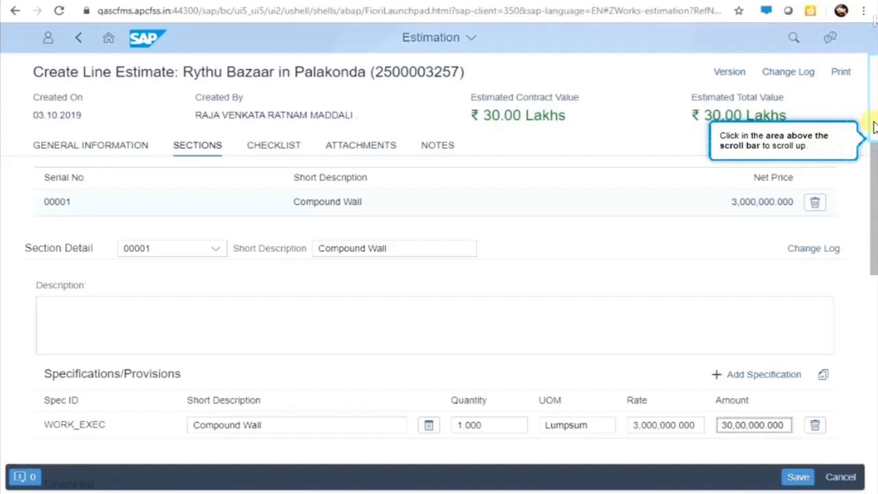
Start a second section in the line estimate and choose Cost of Work/Execution as its section type
left_click(874, 127)
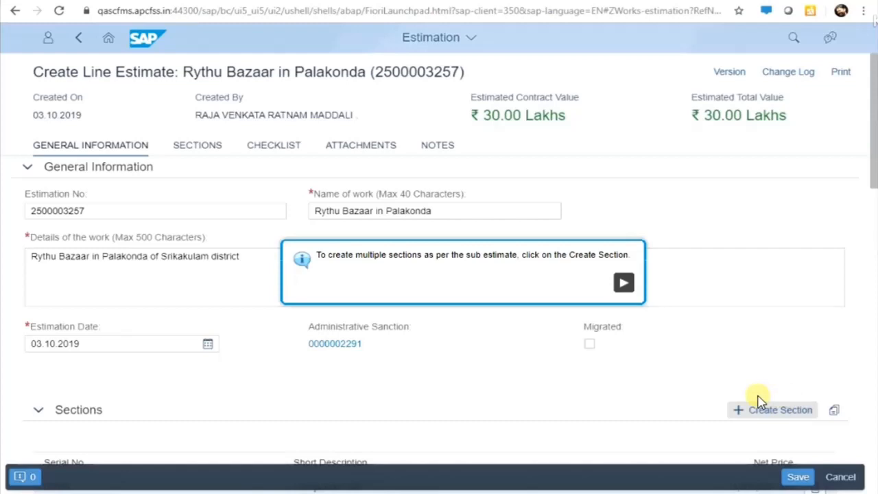
left_click(626, 284)
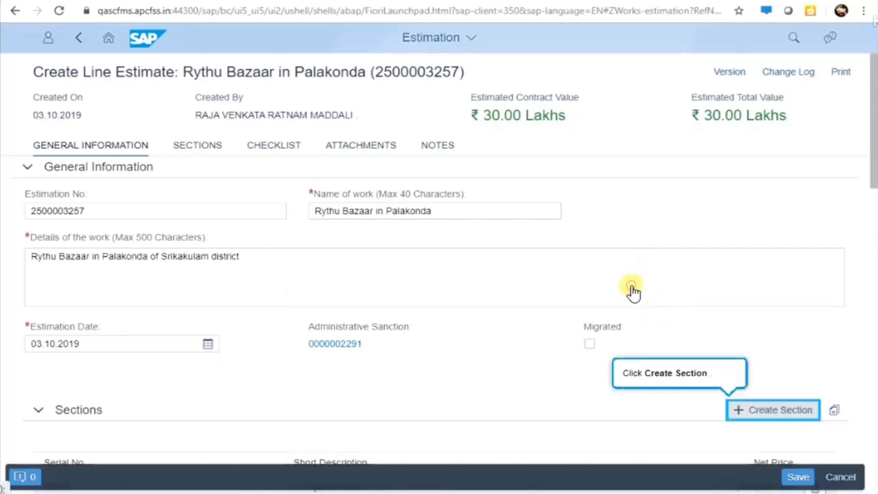
left_click(777, 417)
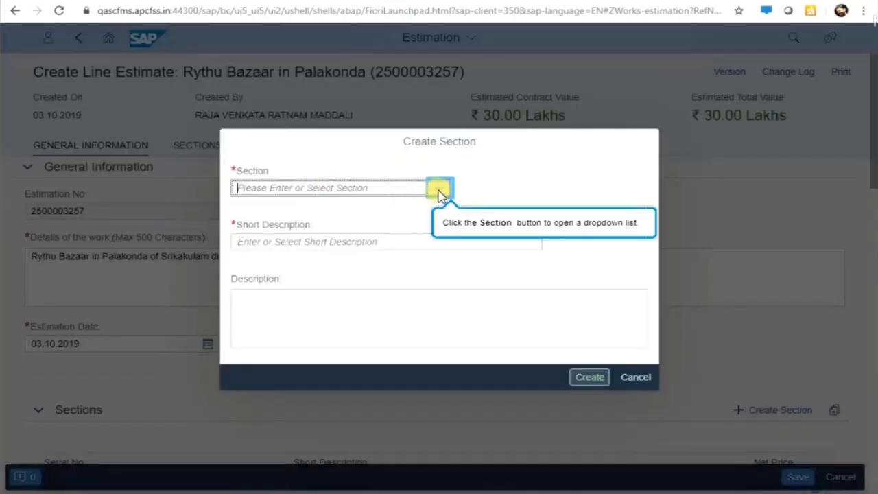
left_click(440, 190)
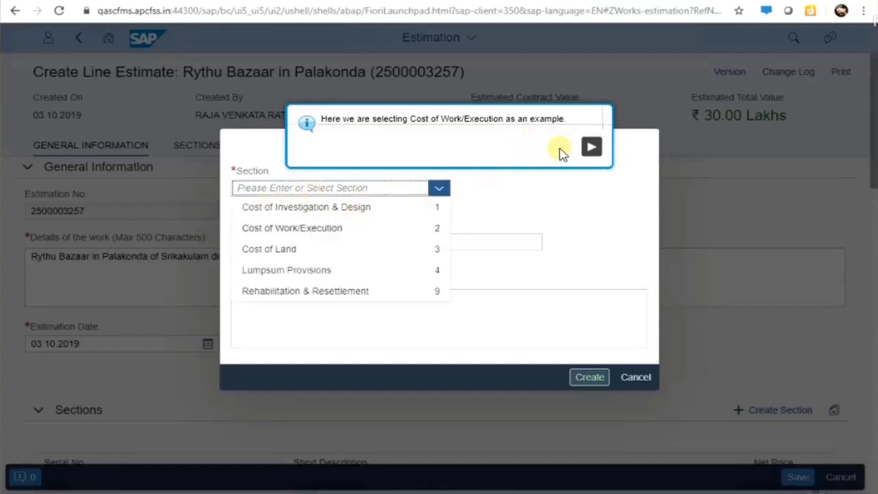
left_click(589, 148)
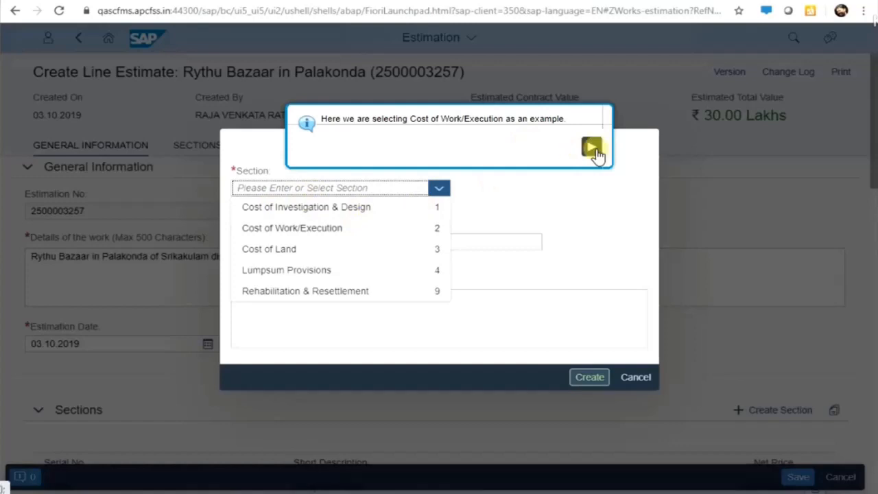
left_click(356, 231)
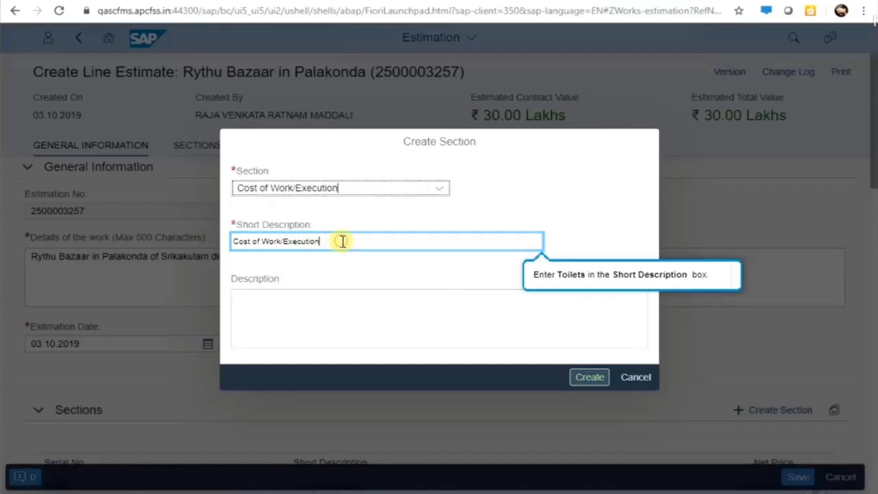
Replace the new section's short description with Toilets and create the section
key("BackSpace")
key("BackSpace")
key("BackSpace")
key("BackSpace")
key("BackSpace")
key("BackSpace")
key("BackSpace")
key("BackSpace")
key("BackSpace")
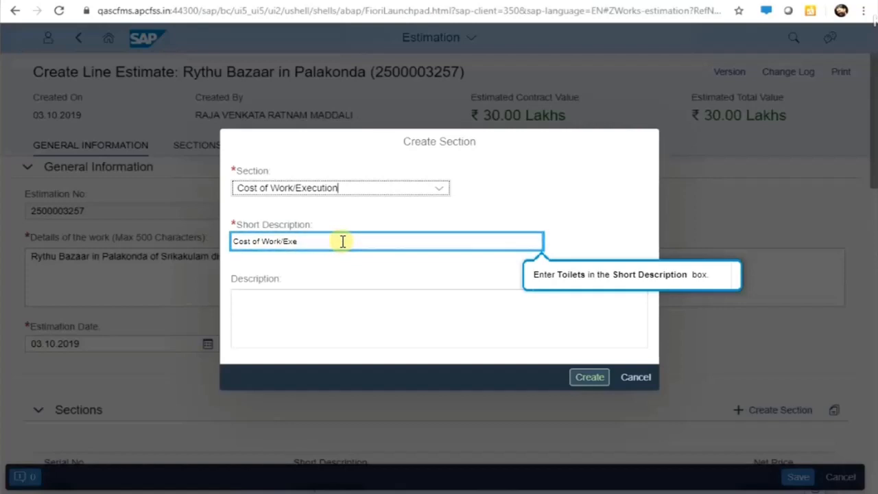
key("BackSpace")
key("BackSpace")
key("BackSpace")
key("BackSpace")
key("BackSpace")
key("BackSpace")
key("BackSpace")
key("BackSpace")
key("BackSpace")
key("BackSpace")
key("BackSpace")
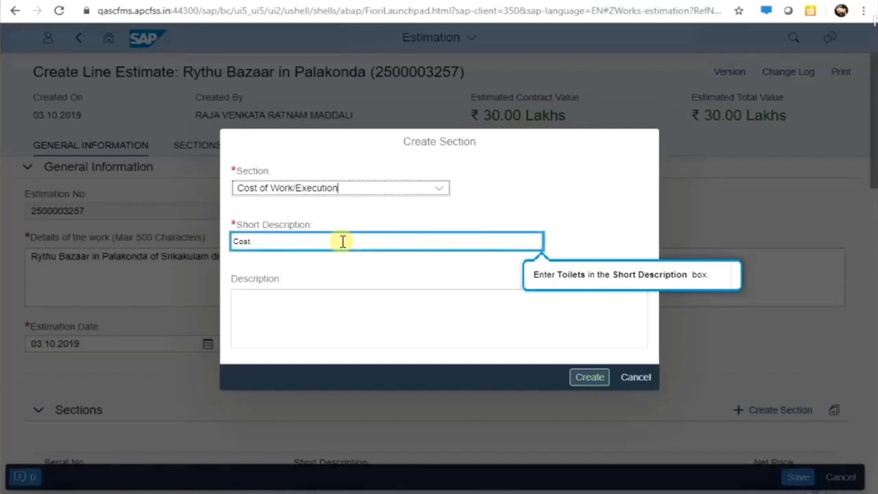
key("BackSpace")
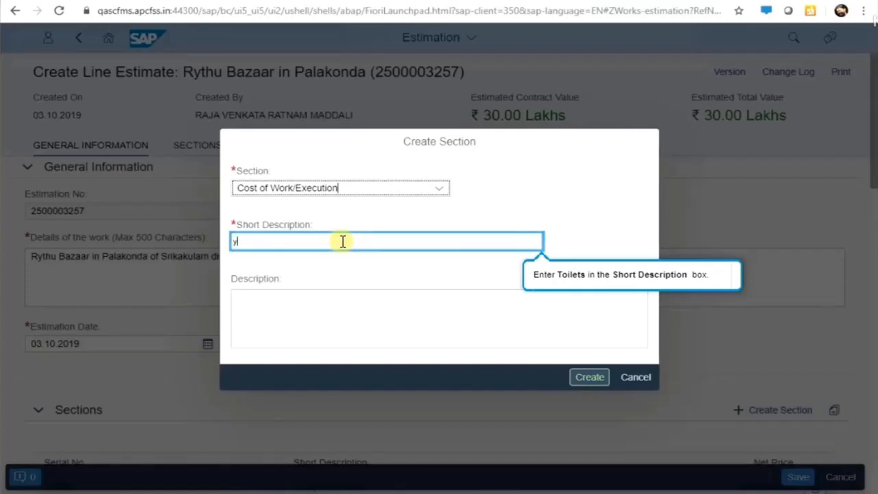
type("toi")
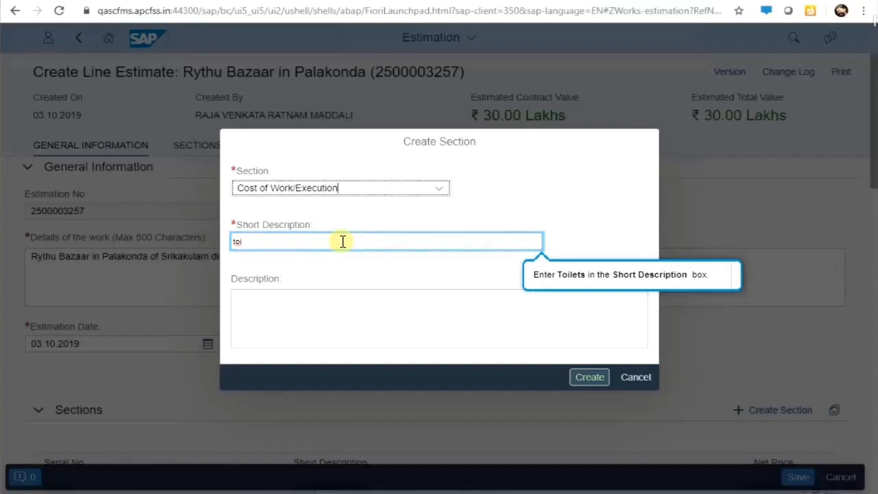
type("lets")
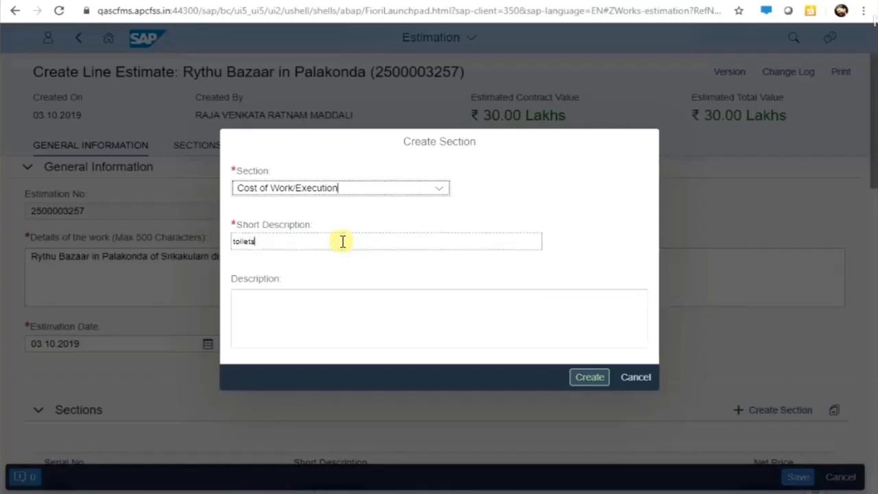
left_click(602, 380)
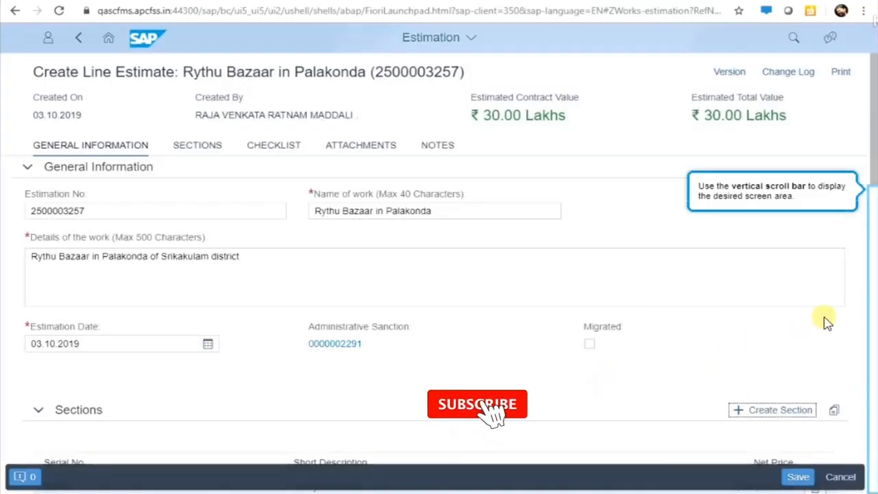
Open the Toilets section and set the short description of its WORK_EXEC specification to Toilets
left_click(875, 240)
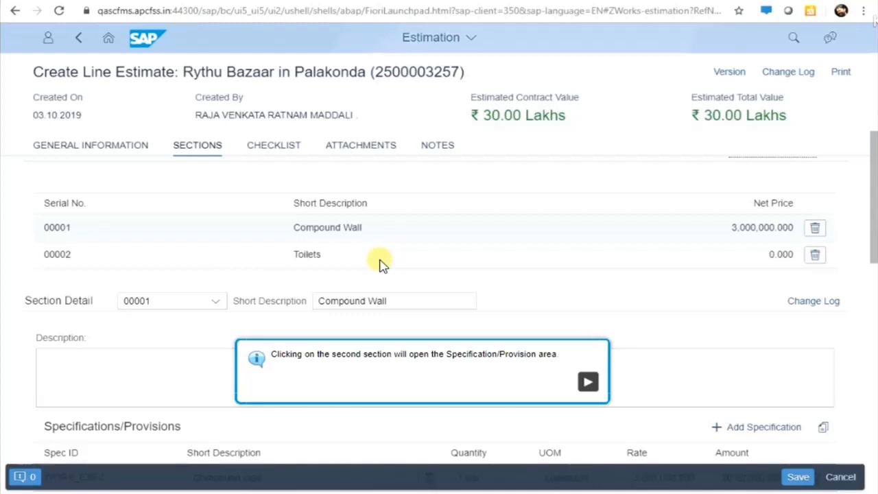
left_click(589, 382)
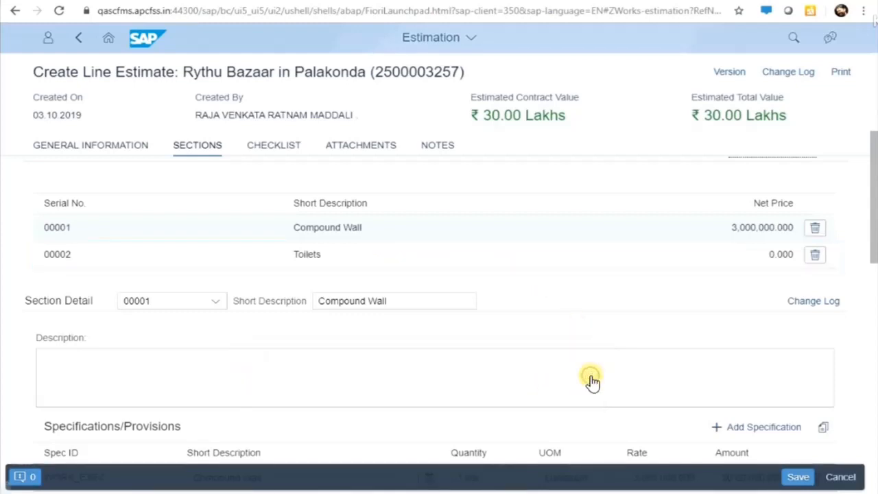
left_click(383, 257)
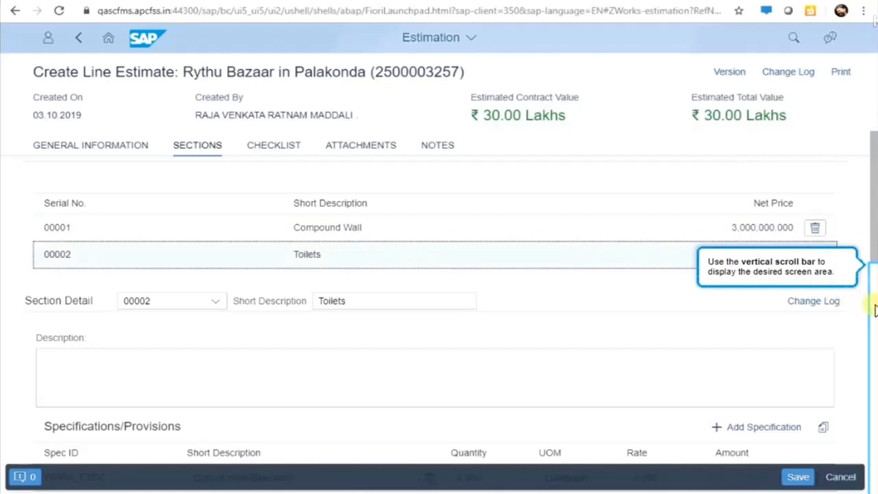
left_click(875, 310)
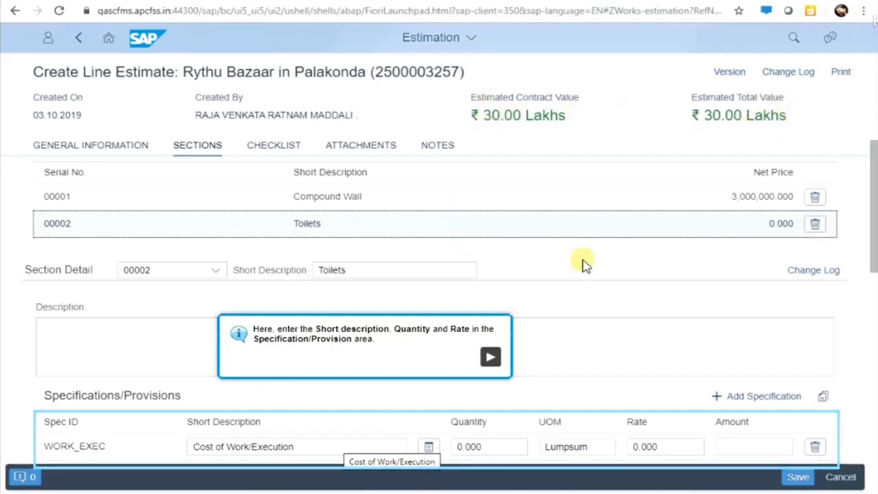
left_click(492, 365)
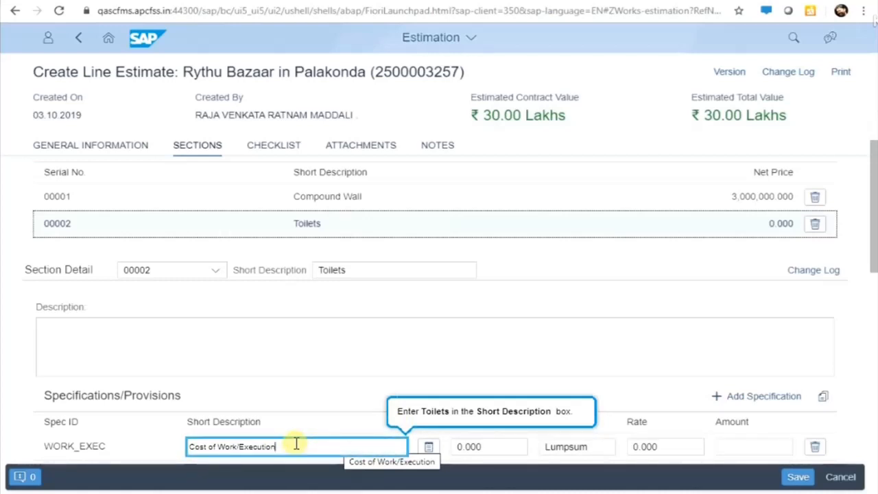
key("BackSpace")
key("BackSpace")
key("BackSpace")
key("BackSpace")
key("BackSpace")
key("BackSpace")
key("BackSpace")
key("BackSpace")
key("BackSpace")
key("BackSpace")
key("BackSpace")
key("BackSpace")
key("BackSpace")
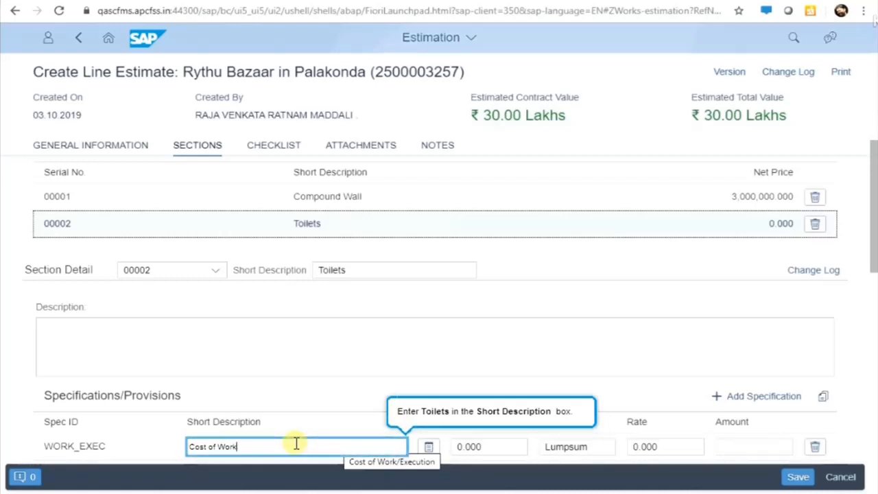
key("BackSpace")
key("BackSpace")
key("BackSpace")
key("BackSpace")
key("BackSpace")
key("BackSpace")
key("BackSpace")
key("BackSpace")
key("BackSpace")
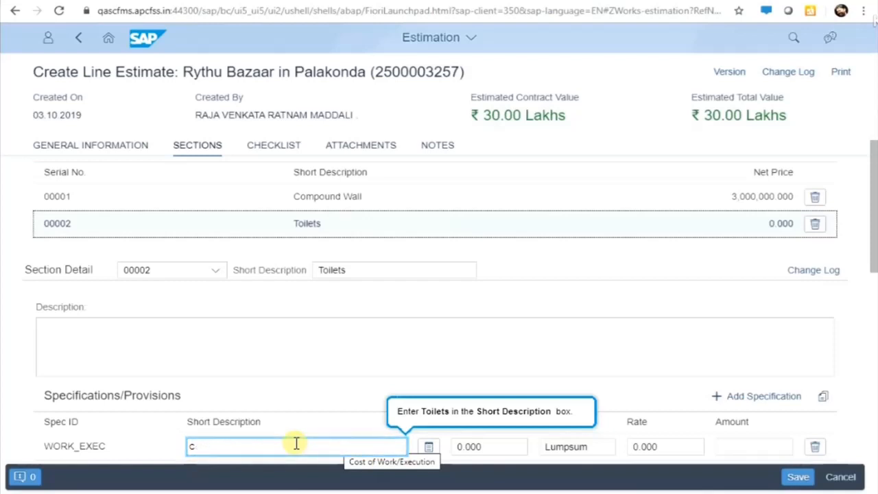
type("toil")
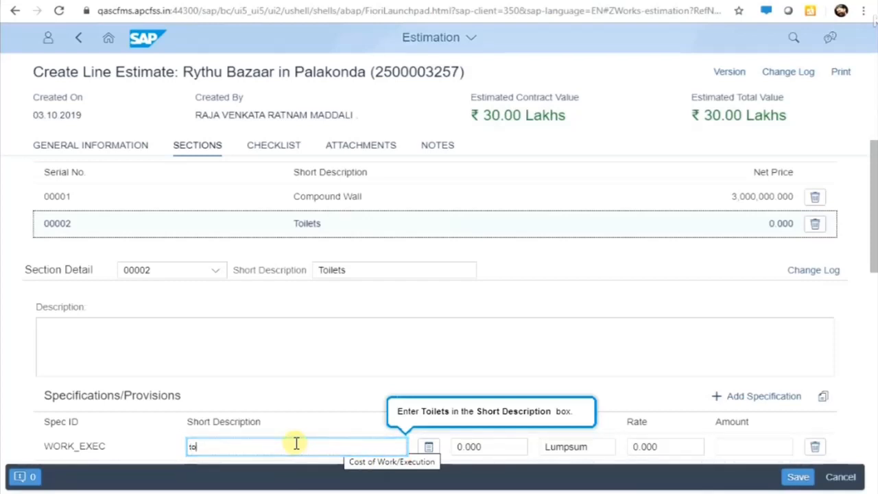
type("ets")
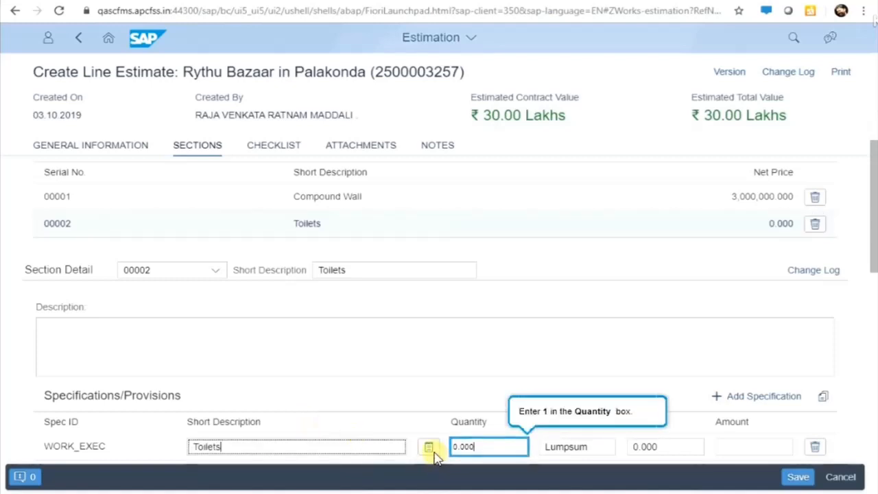
Set the quantity of the Toilets section's WORK_EXEC specification to 1 and its rate to 1000000
key("BackSpace")
key("BackSpace")
key("BackSpace")
key("BackSpace")
key("BackSpace")
type("1")
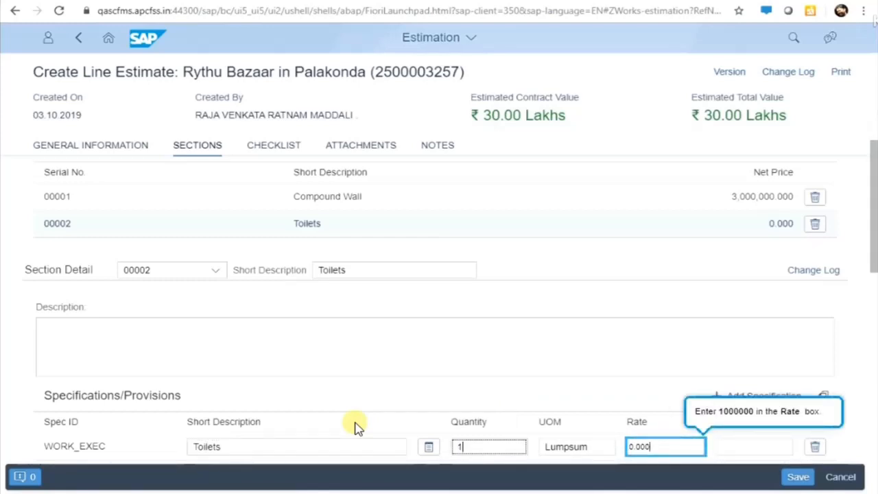
key("BackSpace")
key("BackSpace")
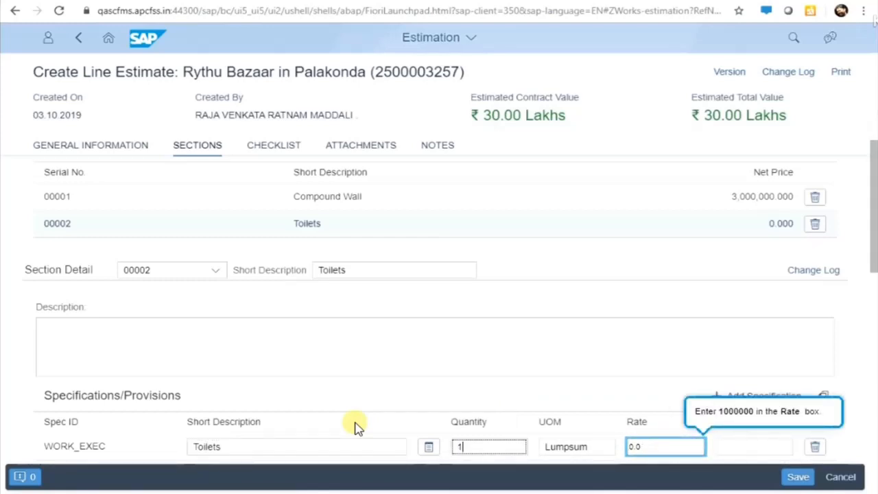
key("BackSpace")
key("BackSpace")
key("BackSpace")
type("1")
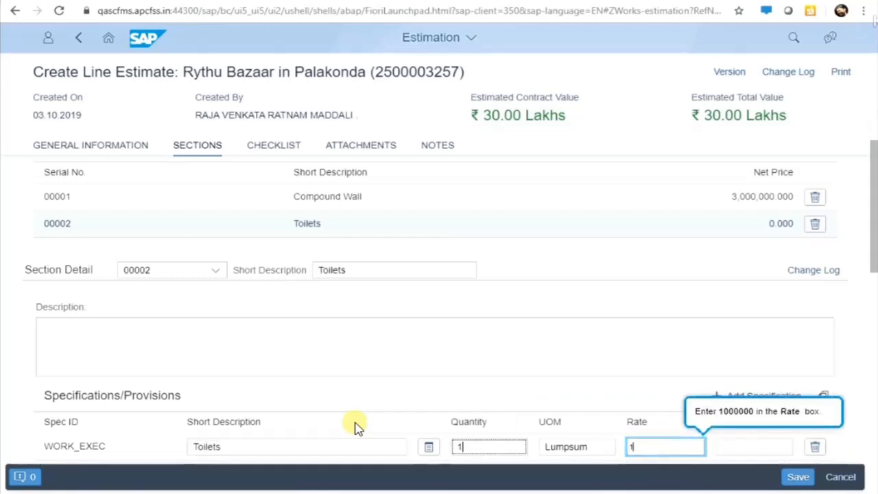
type("000,000.000")
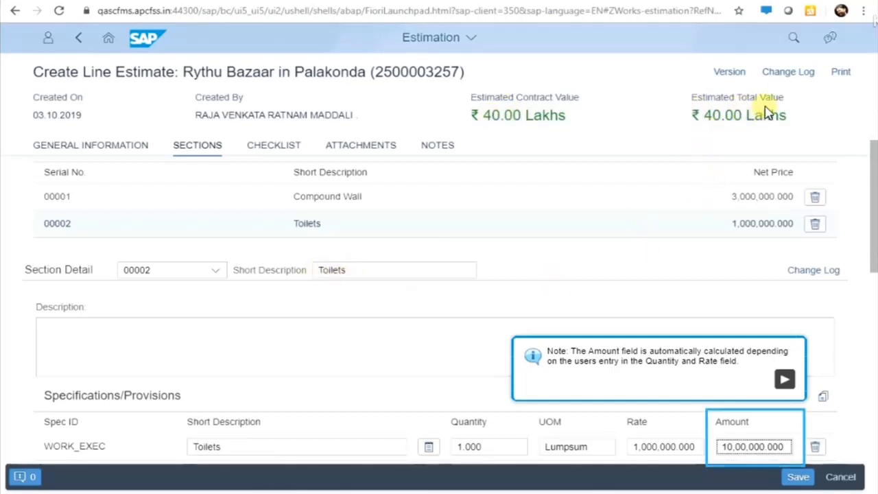
left_click(785, 382)
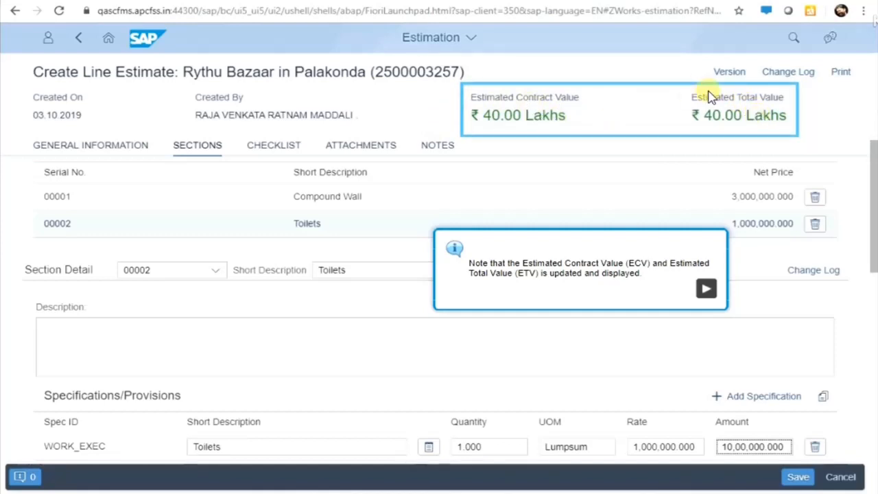
left_click(707, 293)
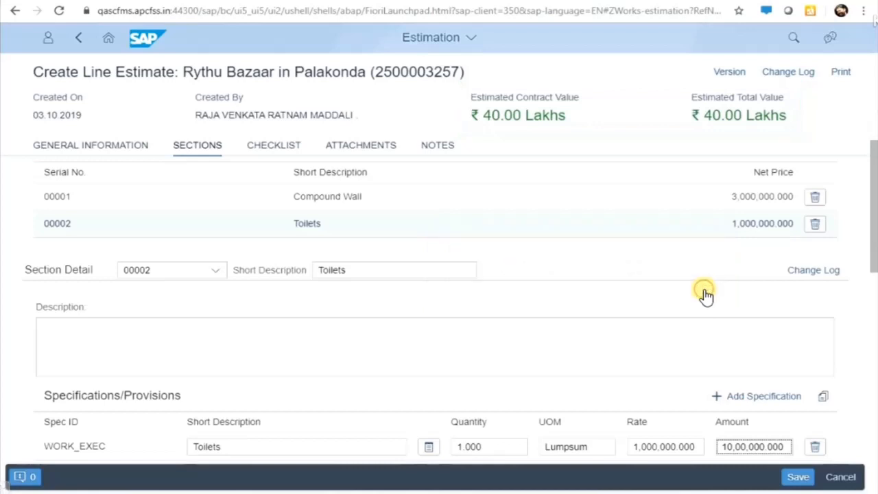
Create a third section in the line estimate with Lumpsum Provisions as its section type
left_click(874, 140)
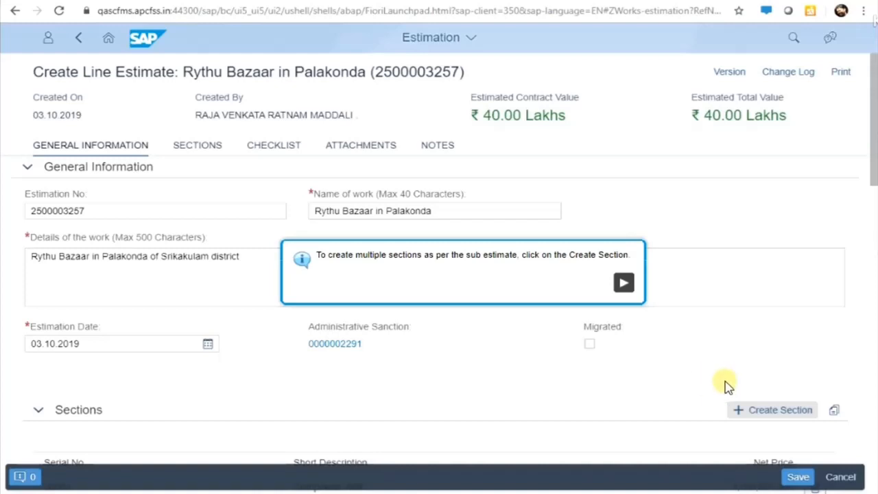
left_click(624, 286)
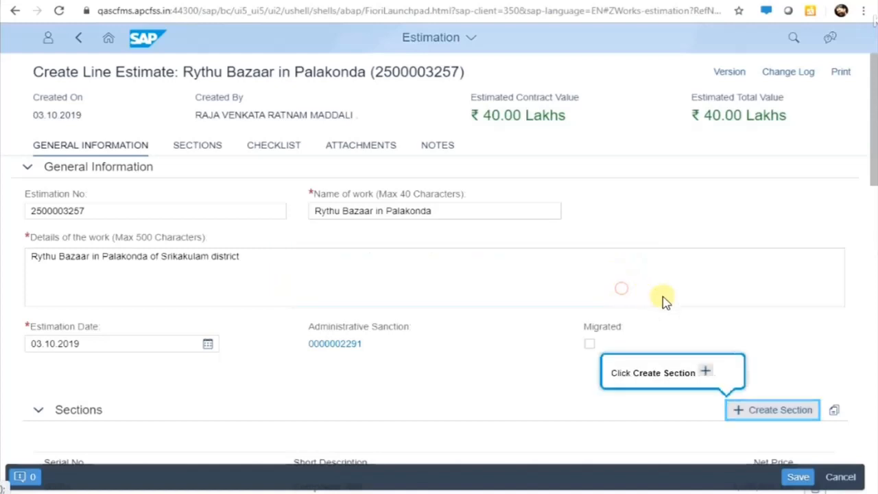
left_click(767, 412)
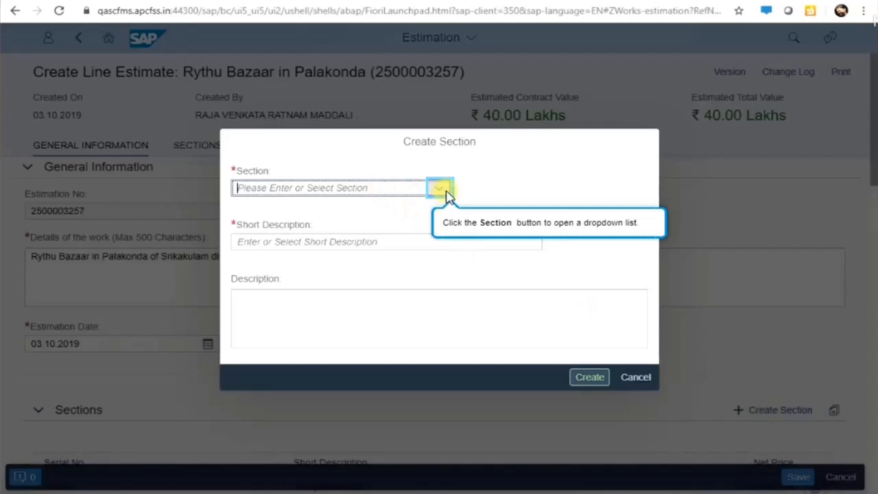
left_click(445, 191)
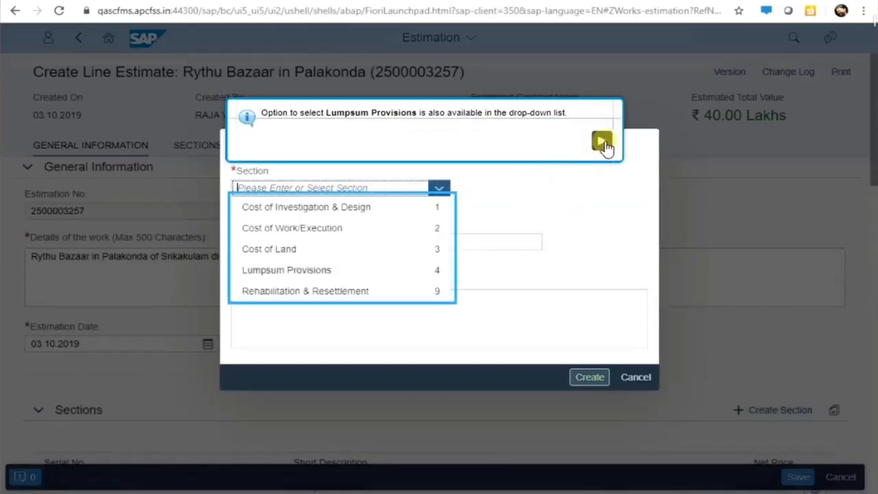
left_click(604, 143)
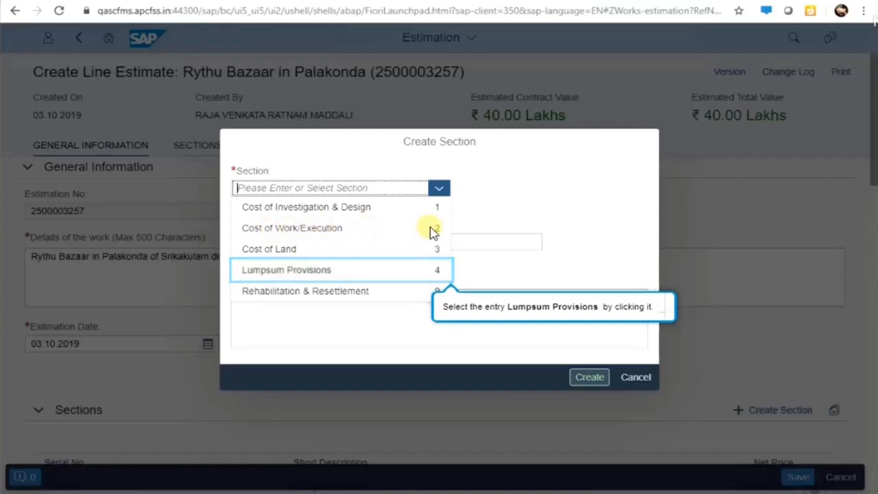
left_click(297, 275)
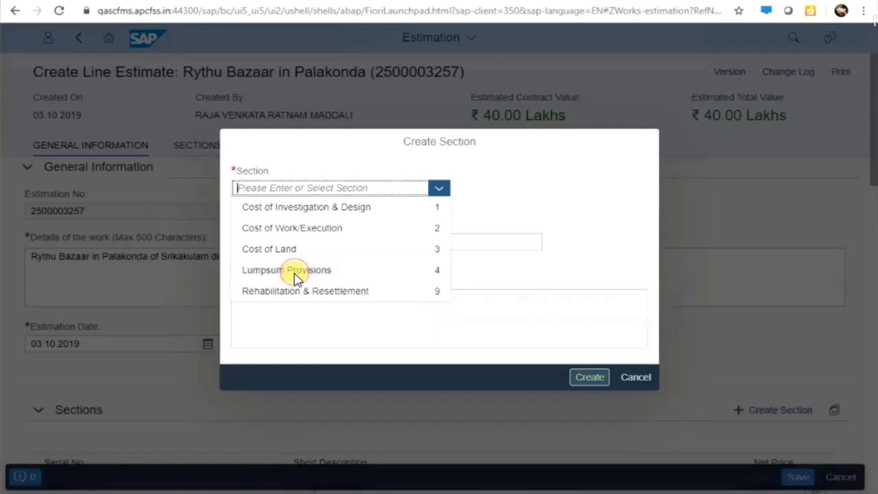
left_click(589, 382)
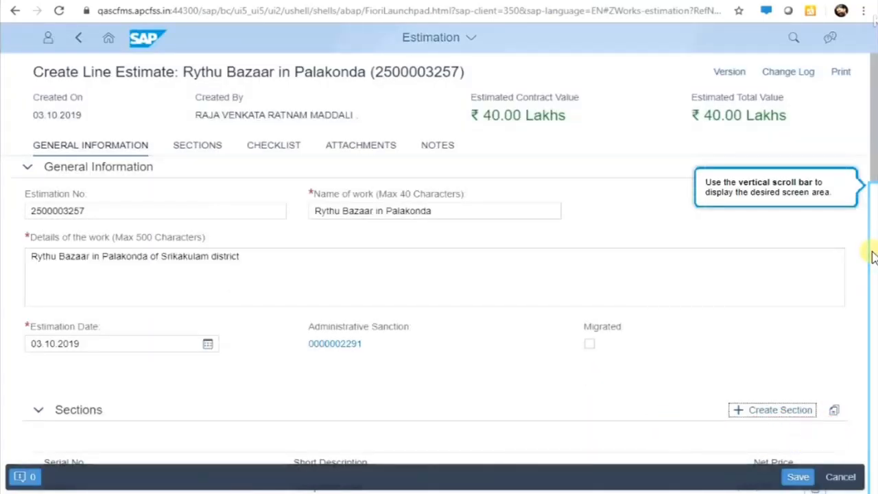
left_click(873, 255)
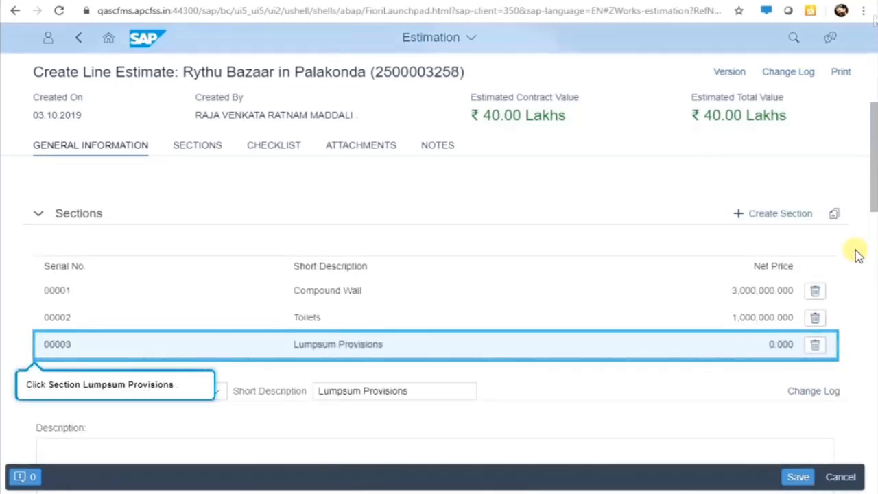
Open the Lumpsum Provisions section and bring up its list of provision specifications
left_click(858, 254)
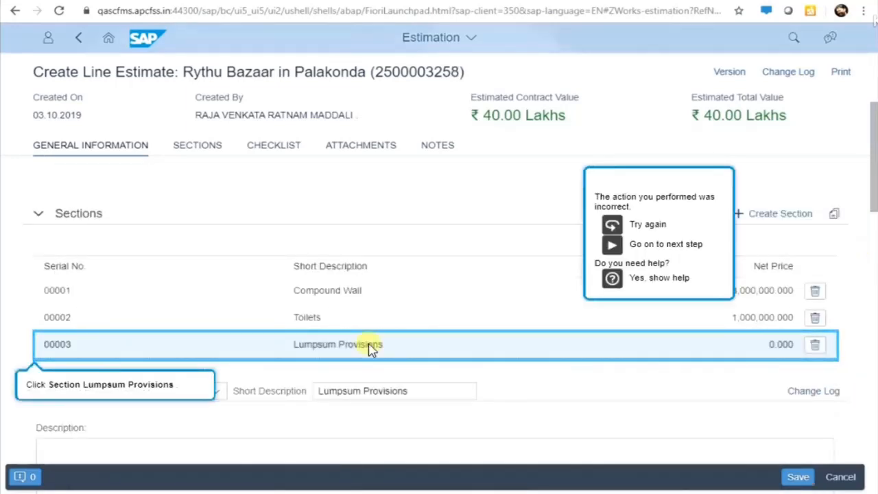
left_click(639, 230)
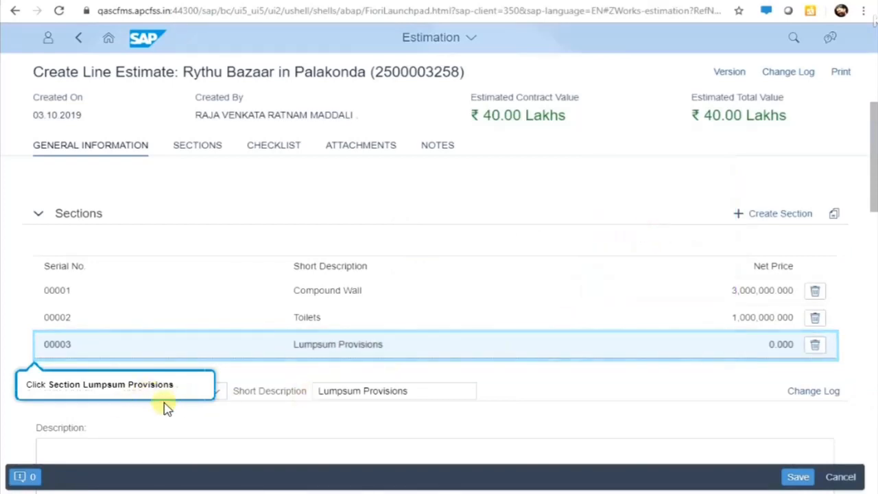
left_click(405, 352)
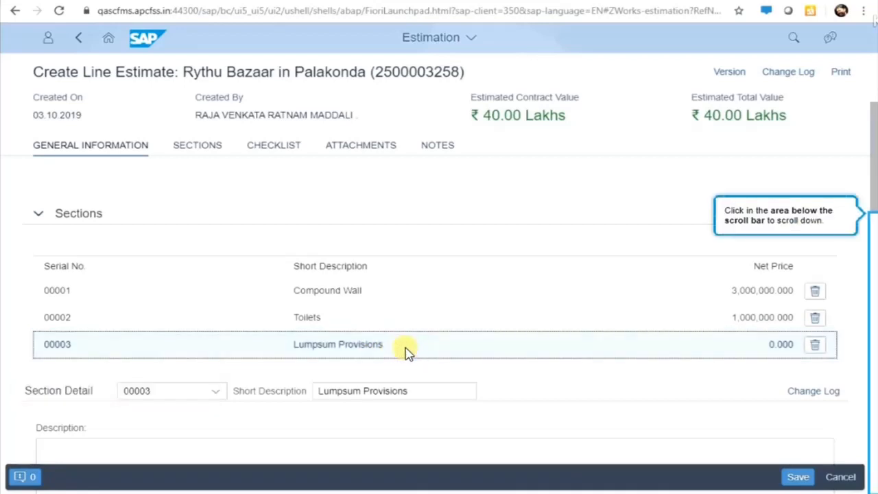
left_click(875, 320)
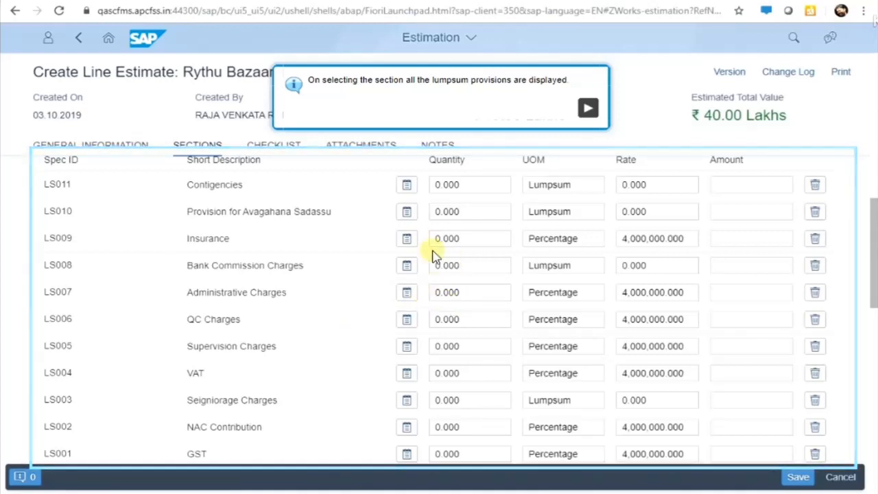
left_click(589, 114)
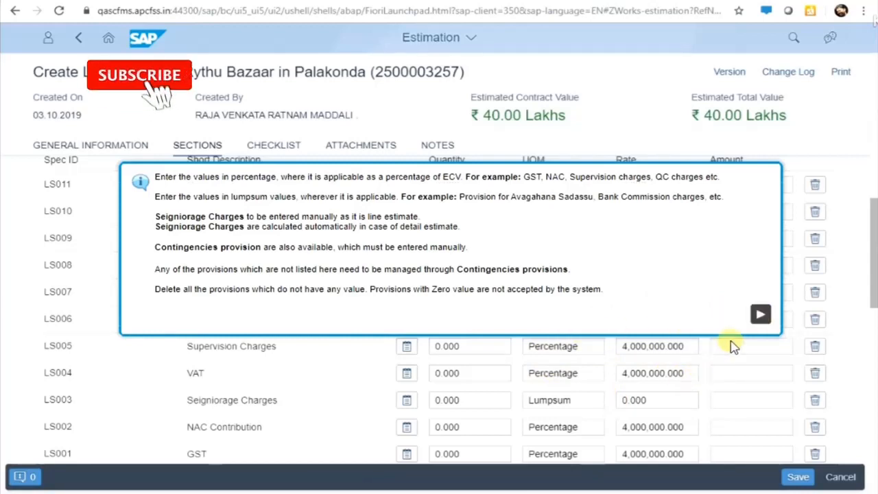
left_click(762, 314)
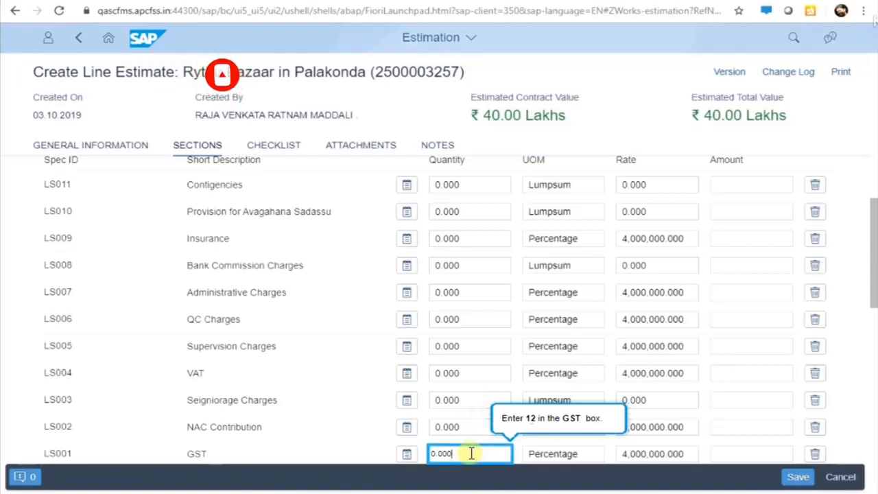
Set the quantity of the GST provision to 12 percent
key("BackSpace")
key("BackSpace")
key("BackSpace")
key("BackSpace")
key("BackSpace")
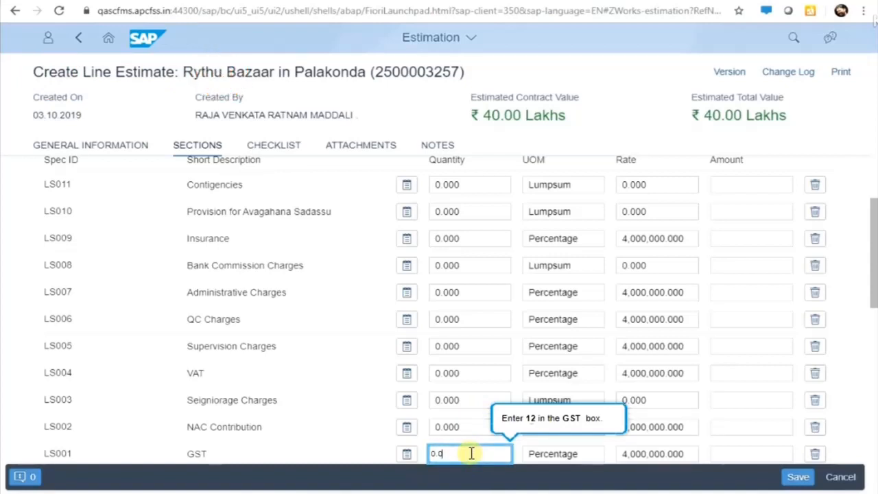
type("12")
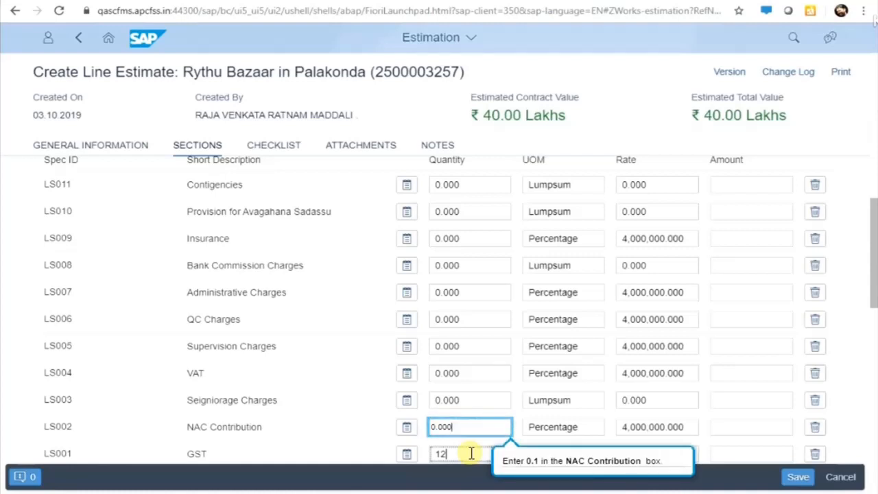
Set the quantity of the NAC Contribution provision to 0.1 percent
key("BackSpace")
key("BackSpace")
key("BackSpace")
key("BackSpace")
key("BackSpace")
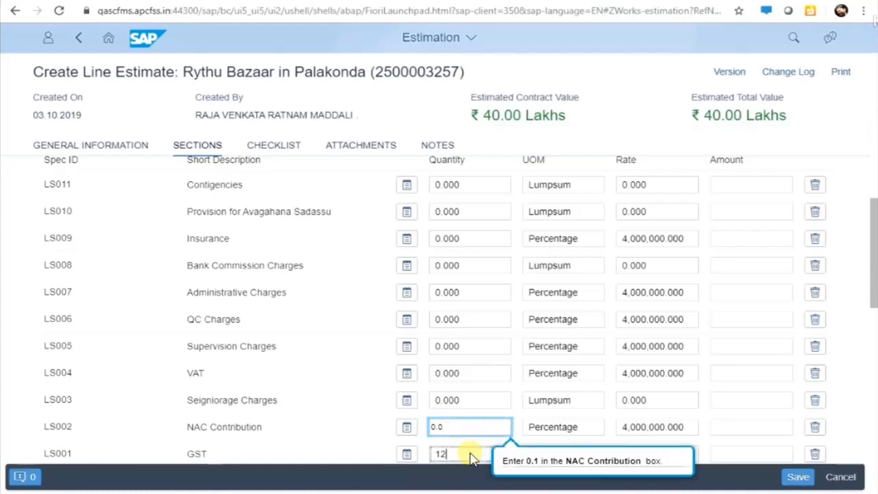
type("0.1")
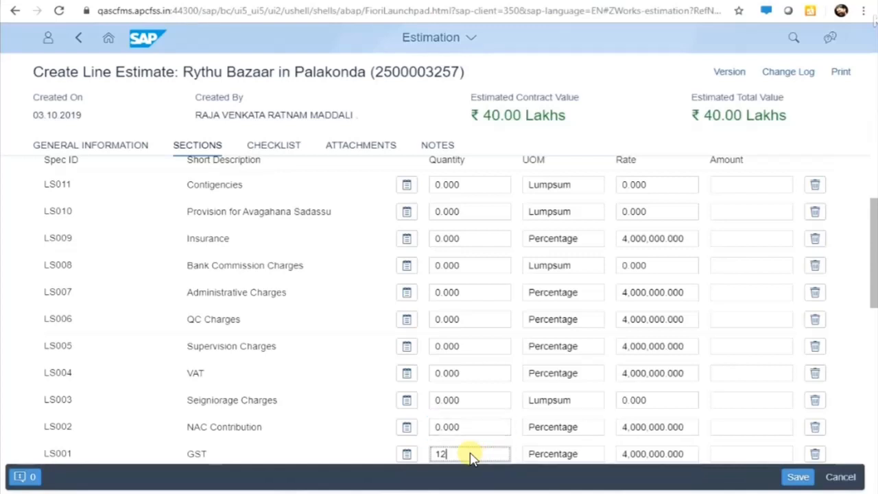
key("Return")
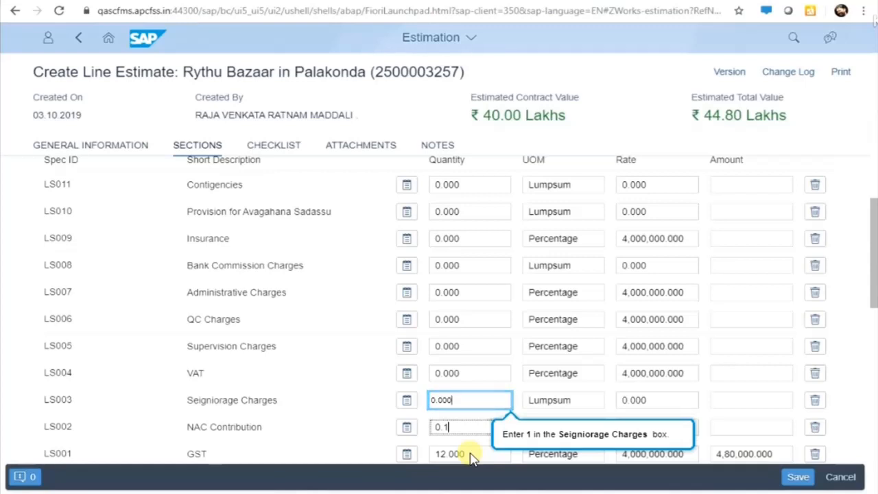
Set the quantity of the Seigniorage Charges provision to 1
key("BackSpace")
key("BackSpace")
key("BackSpace")
key("BackSpace")
key("BackSpace")
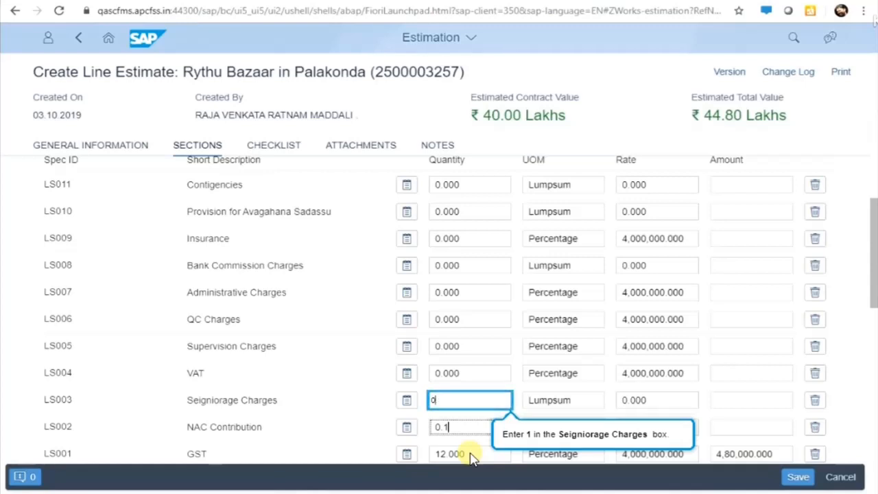
type("1")
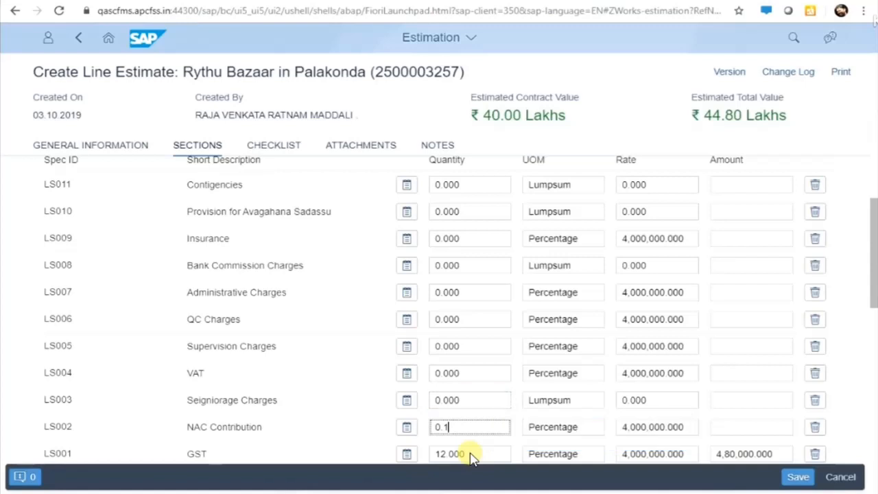
key("Tab")
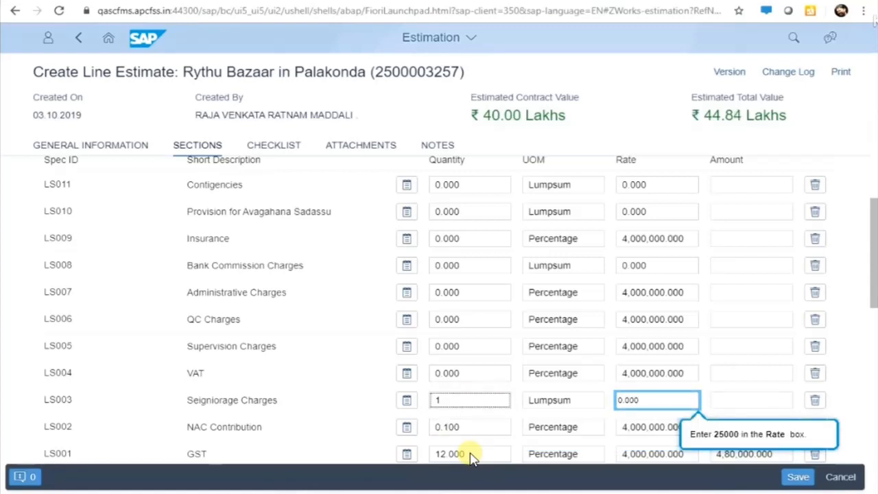
Set the rate of the Seigniorage Charges provision to 25000
key("BackSpace")
key("BackSpace")
key("BackSpace")
key("BackSpace")
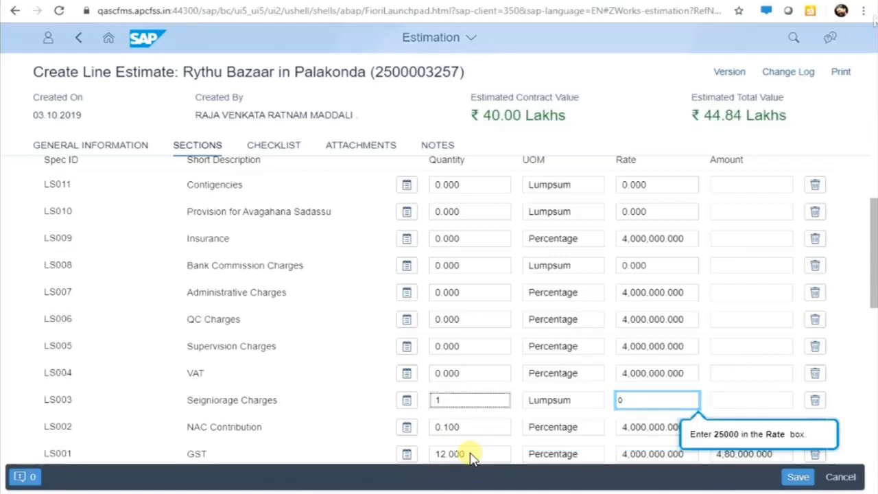
key("BackSpace")
type("2")
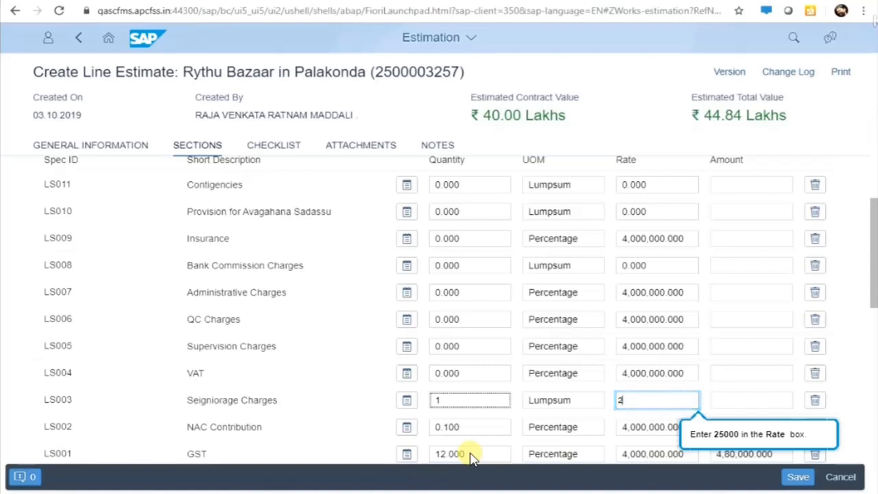
type("5000")
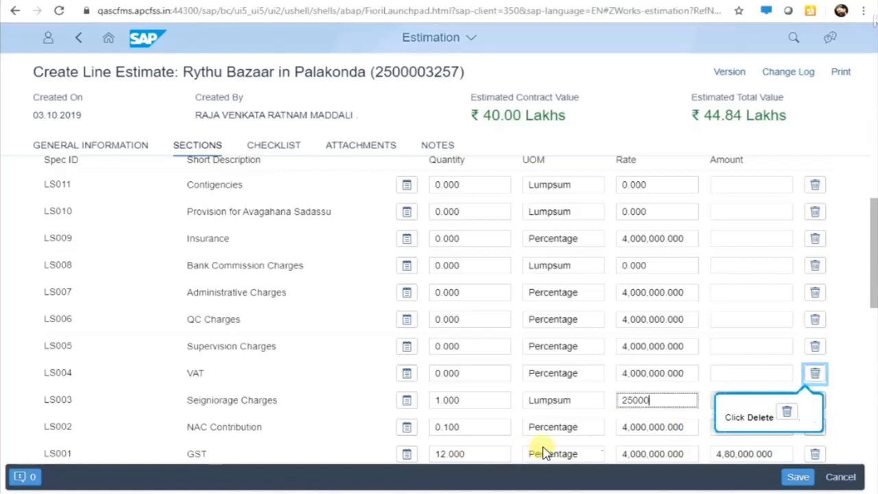
Delete the VAT provision from the Lumpsum Provisions section
left_click(818, 376)
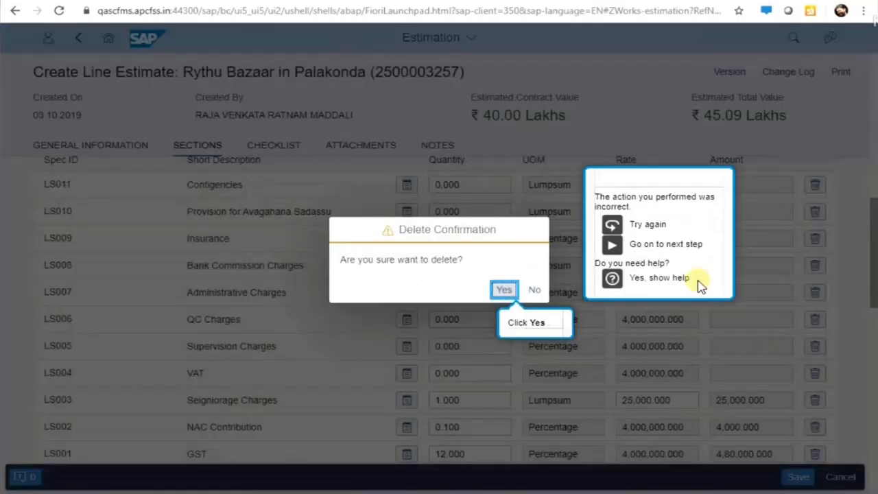
left_click(651, 225)
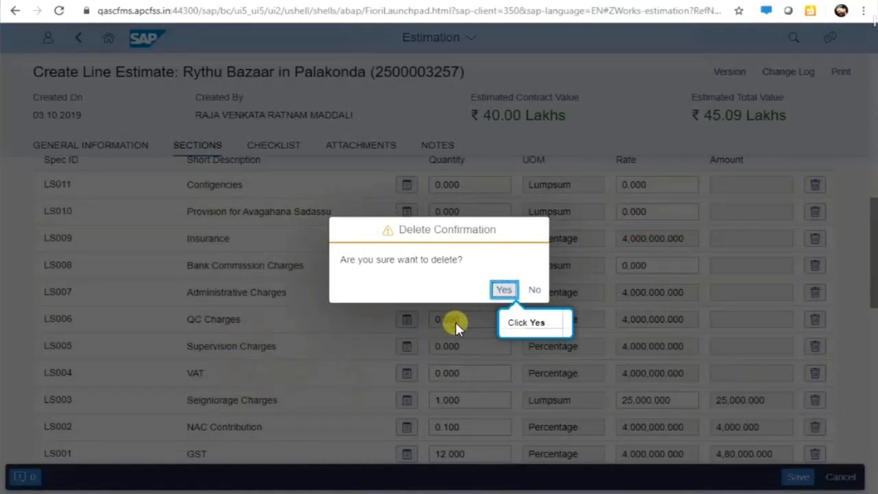
left_click(504, 288)
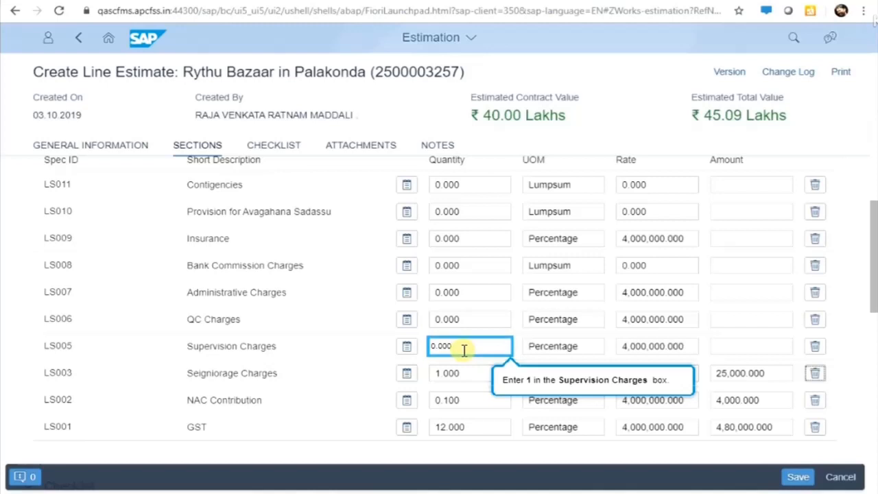
Set the quantity of the Supervision Charges provision to 1 percent
key("BackSpace")
key("BackSpace")
key("BackSpace")
key("BackSpace")
key("BackSpace")
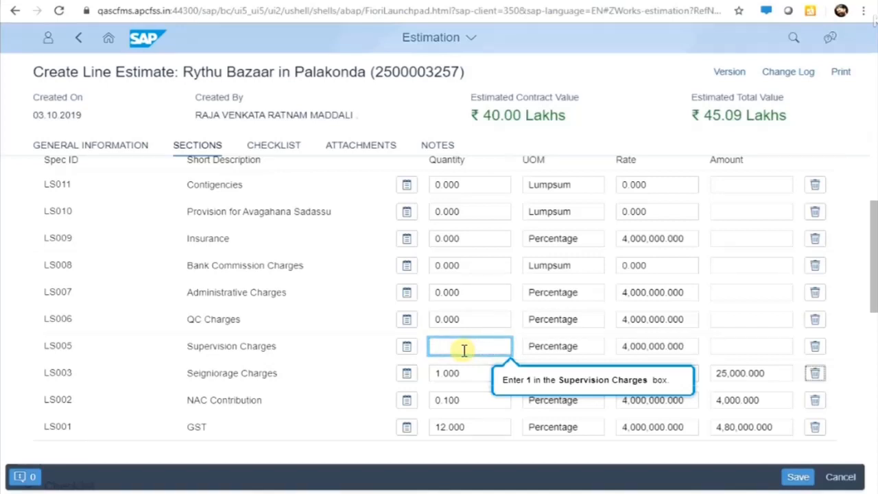
type("1")
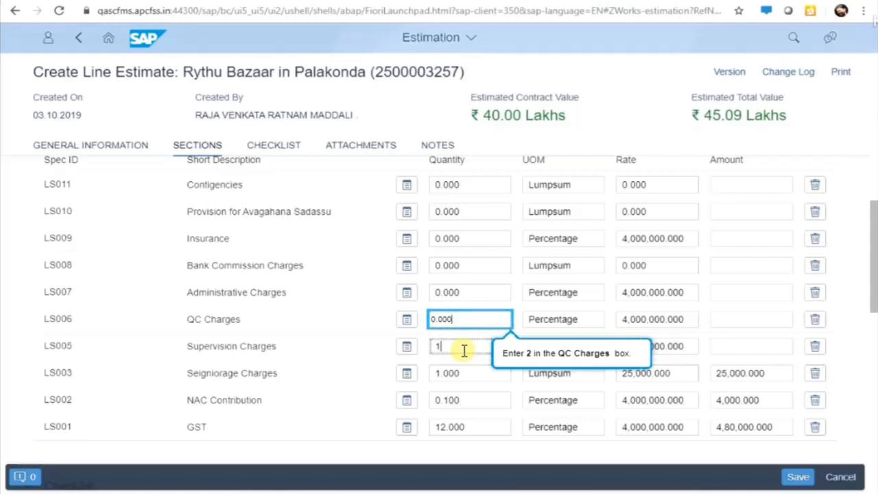
Set the quantity of the QC Charges provision to 2 percent
key("BackSpace")
key("BackSpace")
key("BackSpace")
key("BackSpace")
key("BackSpace")
type("2")
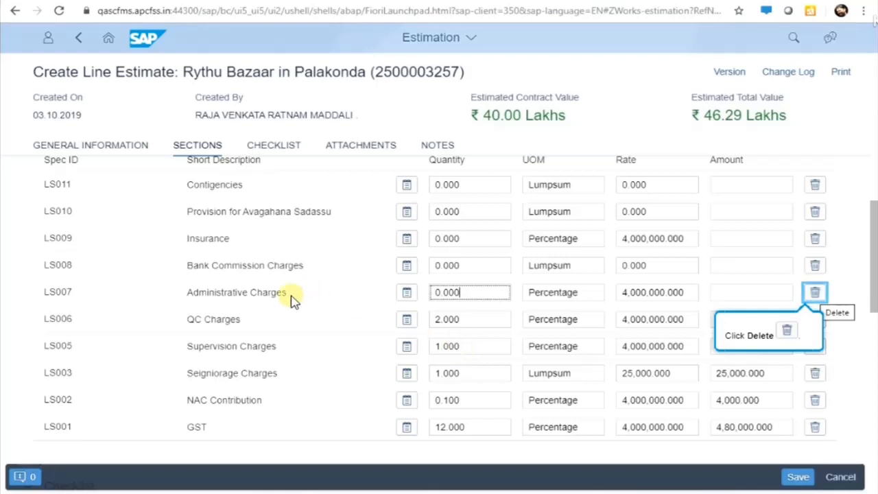
Delete the unused Administrative Charges, Bank Commission Charges and Insurance provisions from the section
left_click(815, 293)
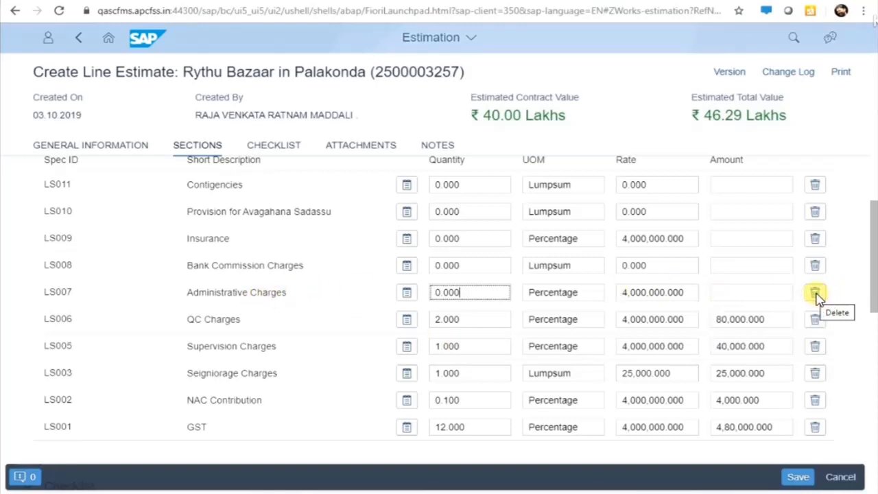
left_click(816, 293)
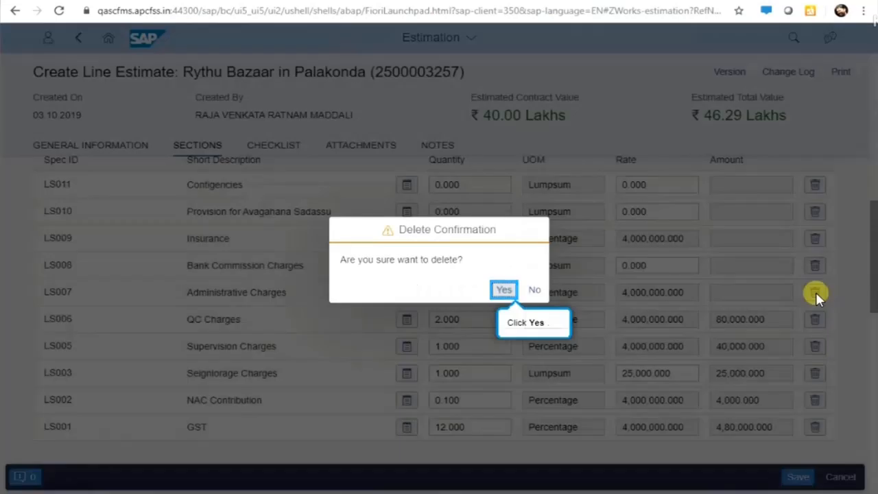
left_click(501, 291)
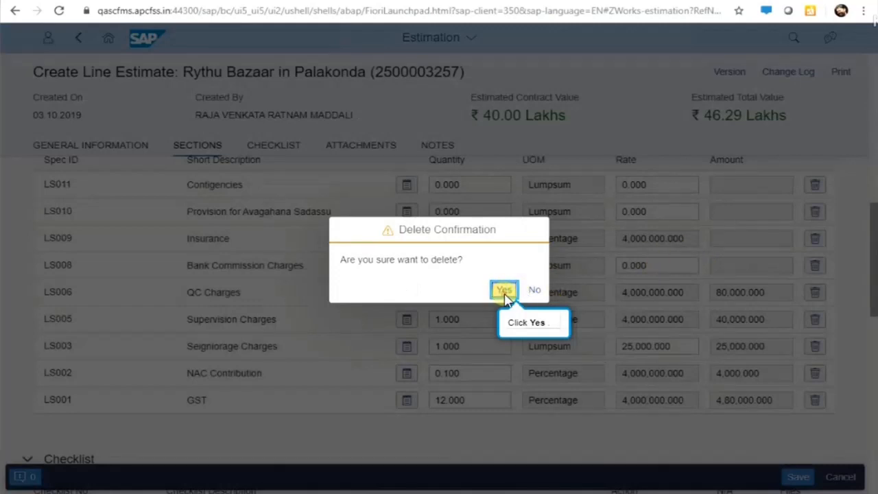
left_click(505, 291)
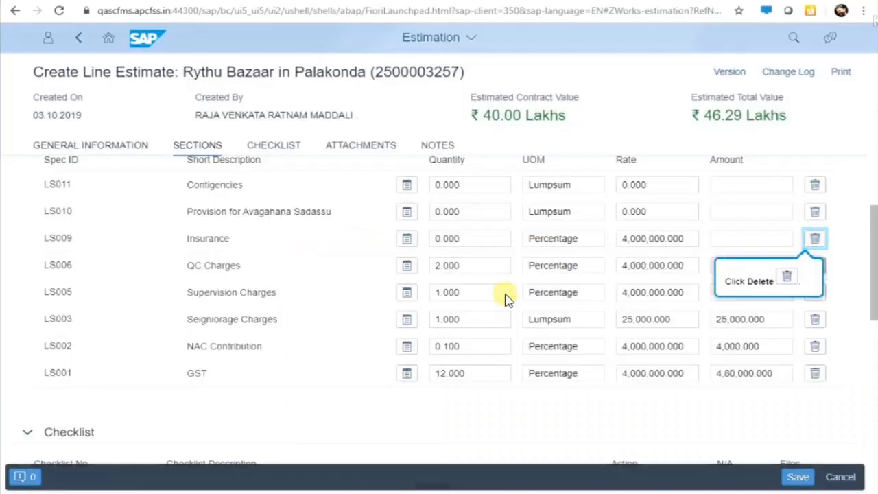
left_click(816, 239)
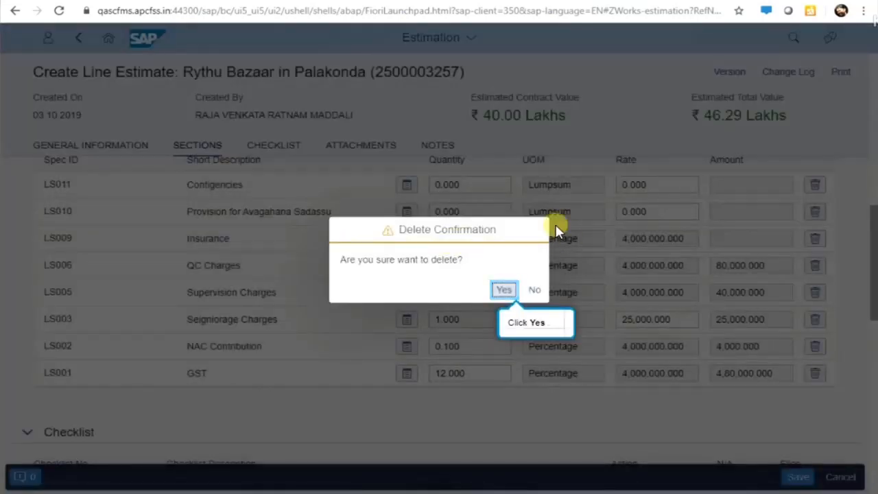
left_click(505, 290)
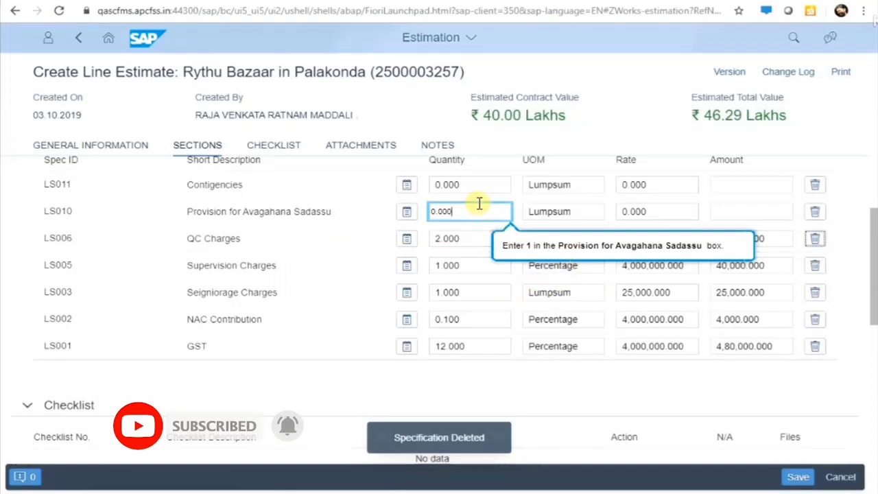
Set the quantity of the Provision for Avagahana Sadassu to 1
key("BackSpace")
key("BackSpace")
key("BackSpace")
key("BackSpace")
key("BackSpace")
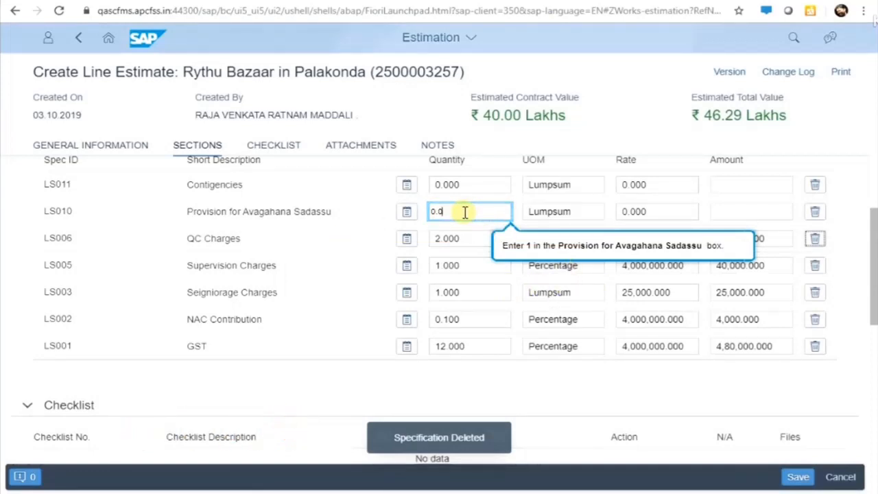
type("1")
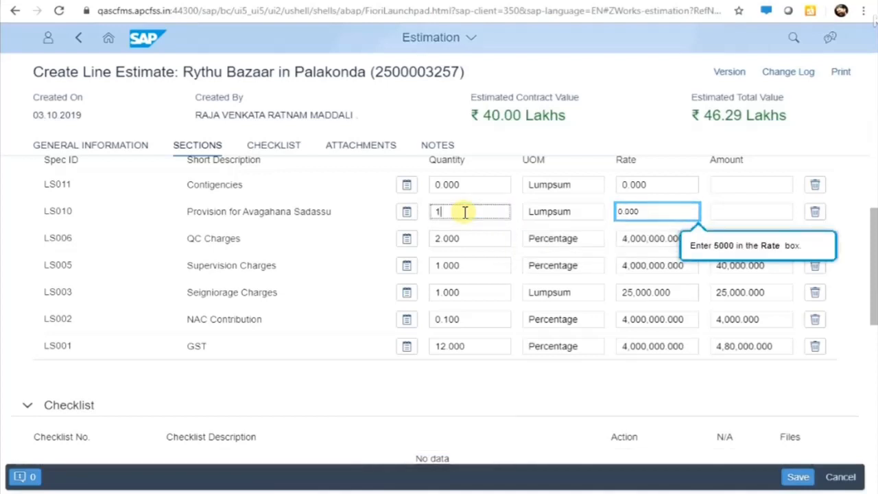
Set the rate of the Provision for Avagahana Sadassu to 5000
key("BackSpace")
key("BackSpace")
key("BackSpace")
key("BackSpace")
key("BackSpace")
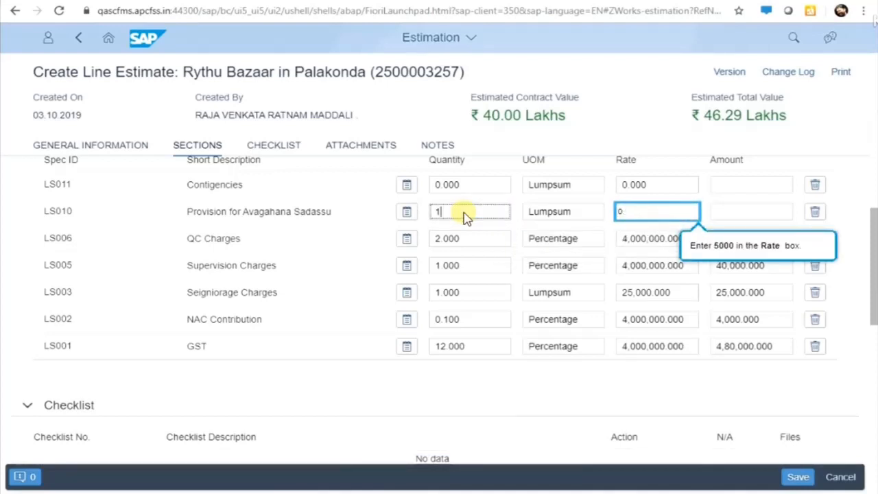
type("5000")
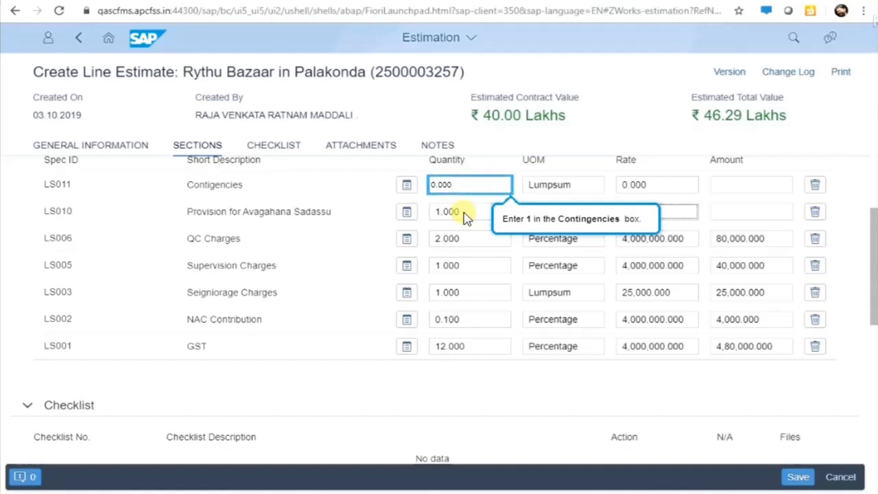
Set the quantity of the Contigencies provision to 1
key("BackSpace")
key("BackSpace")
key("BackSpace")
key("BackSpace")
key("BackSpace")
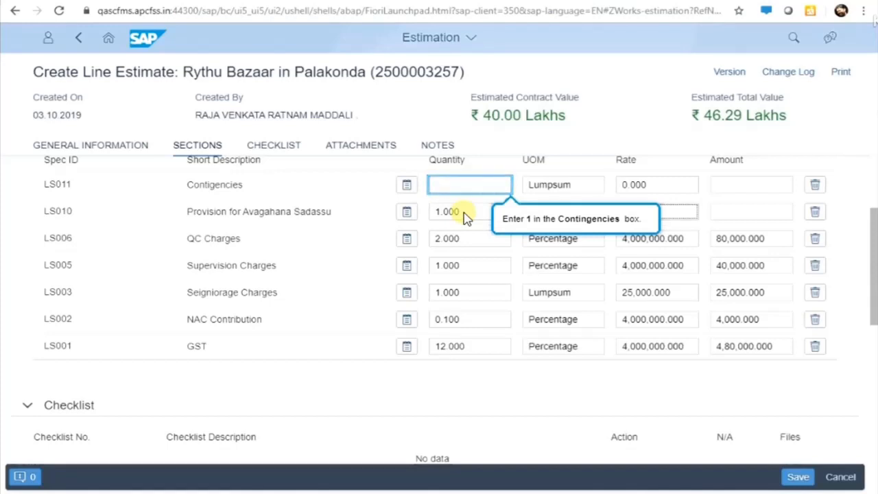
type("1")
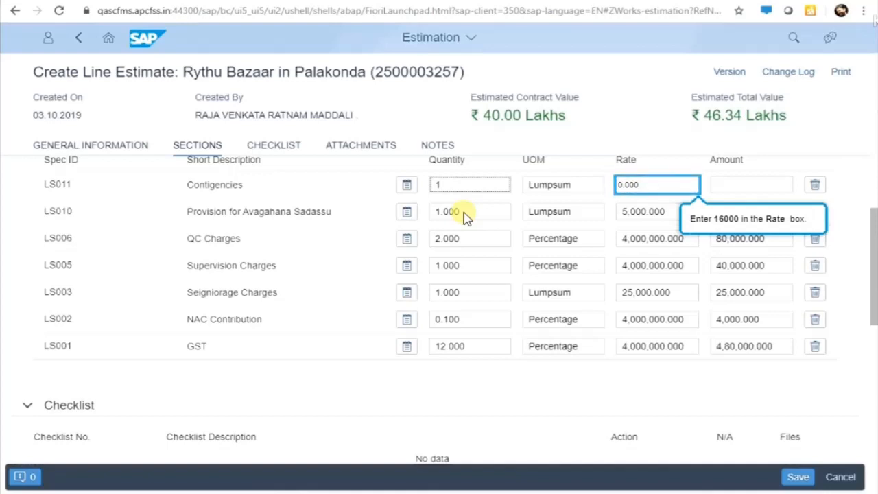
Set the rate of the Contigencies provision to 16000
key("BackSpace")
key("BackSpace")
key("BackSpace")
key("BackSpace")
key("BackSpace")
type("16000")
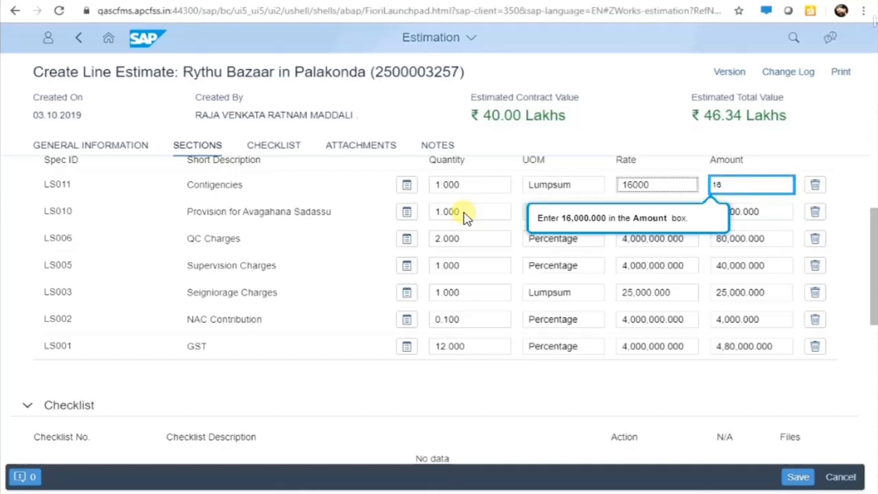
Enter 16,000.000 as the amount of the Contigencies provision
type("00")
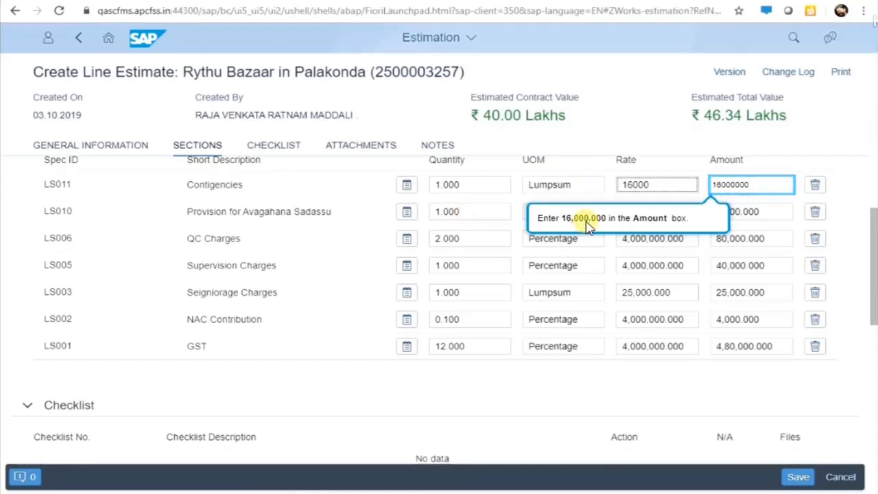
left_click(740, 188)
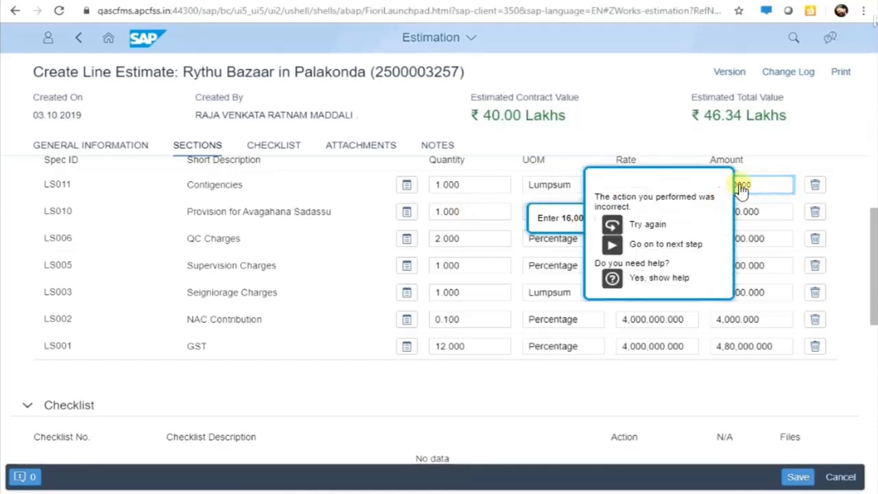
left_click(652, 231)
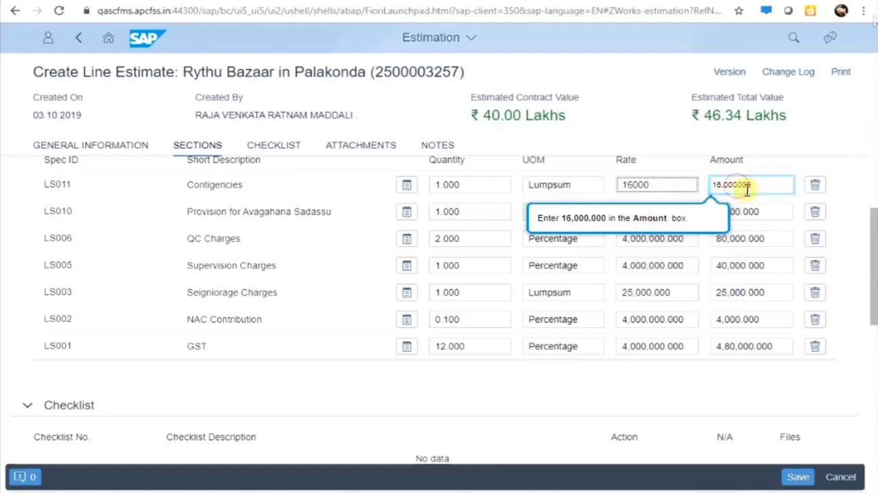
left_click(673, 191)
left_click(663, 245)
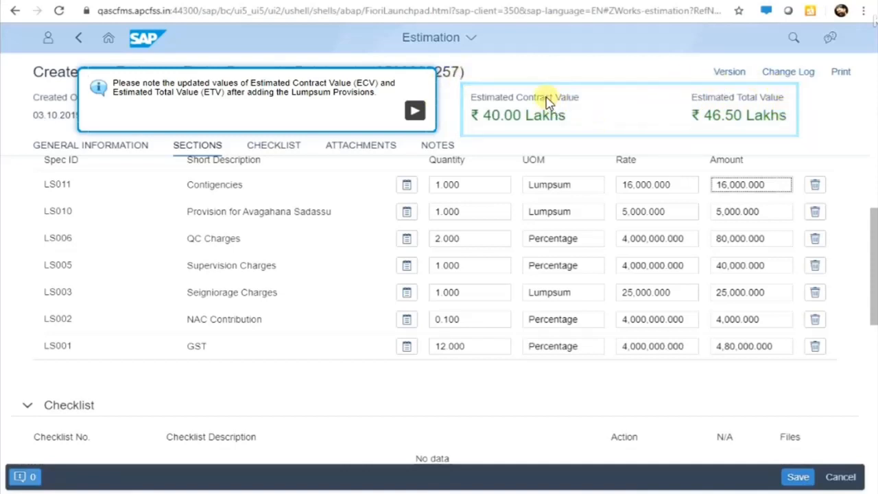
Save the line estimate for Rythu Bazaar in Palakonda and return to its administrative sanction proposal
left_click(415, 112)
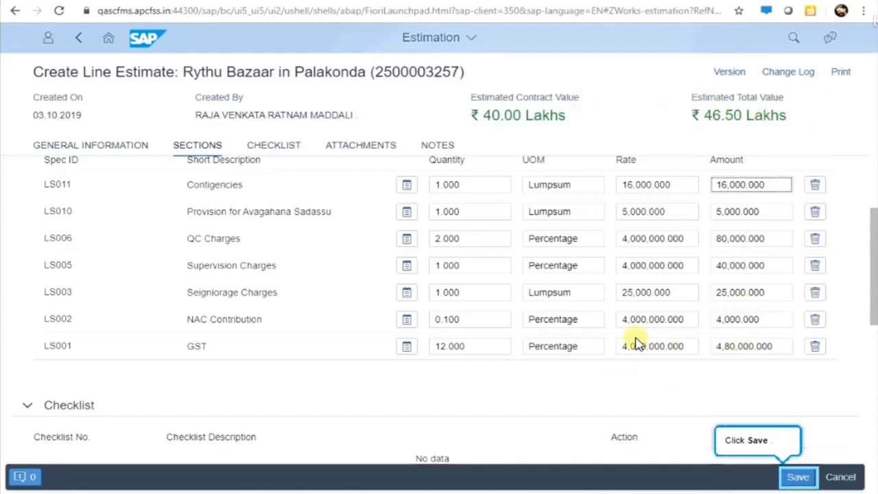
left_click(798, 479)
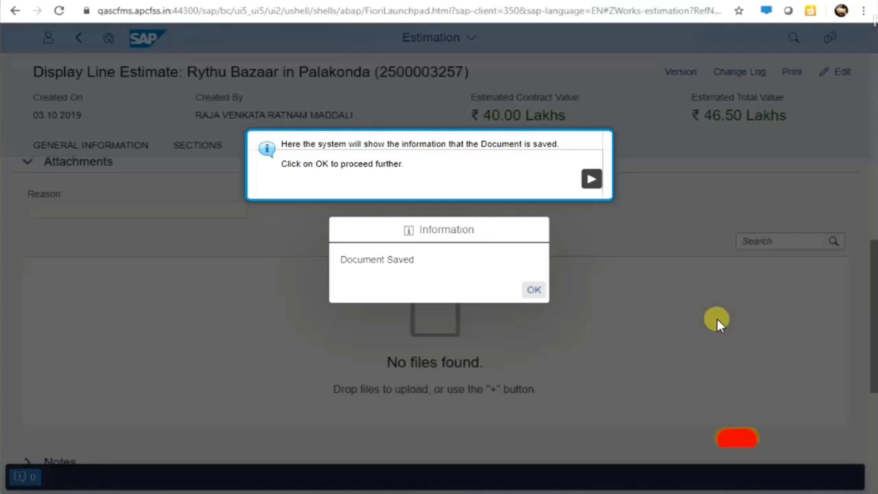
left_click(591, 181)
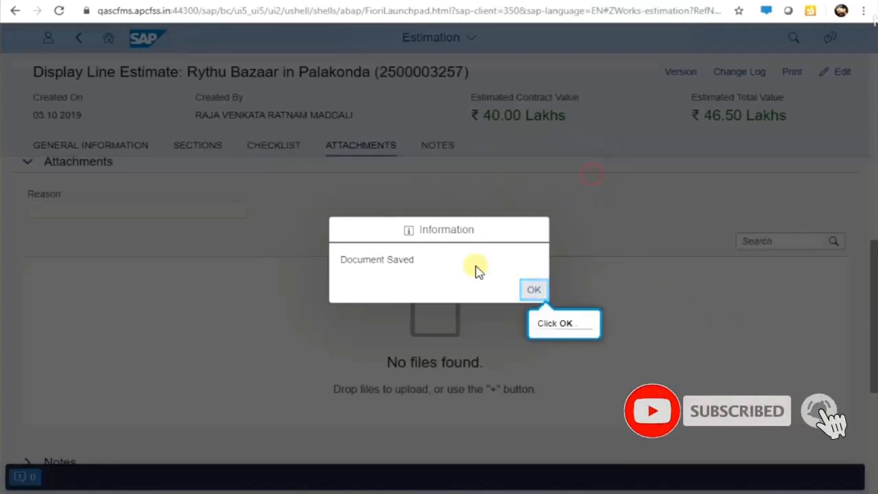
left_click(535, 291)
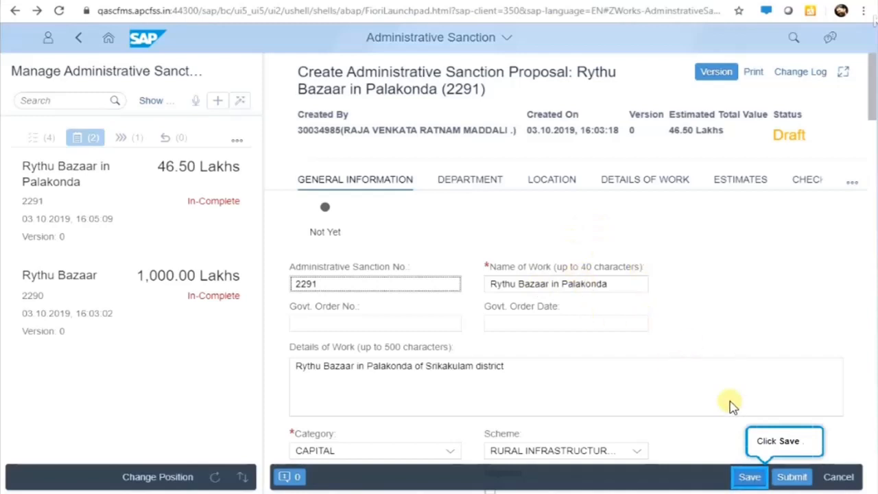
Save the administrative sanction proposal for Rythu Bazaar in Palakonda as a draft and confirm the save
left_click(750, 478)
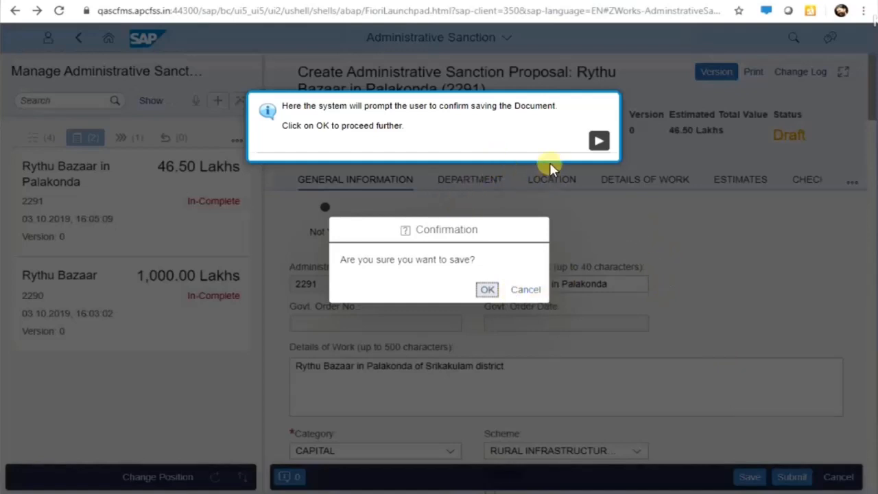
left_click(600, 144)
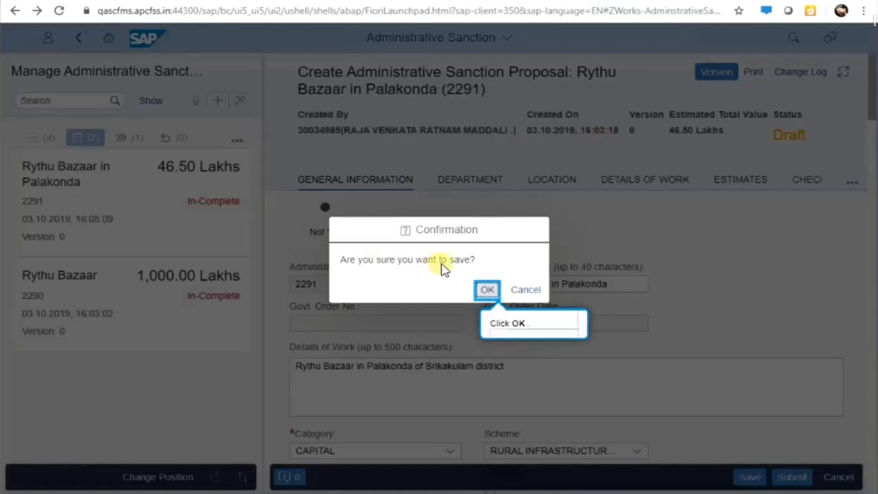
left_click(486, 291)
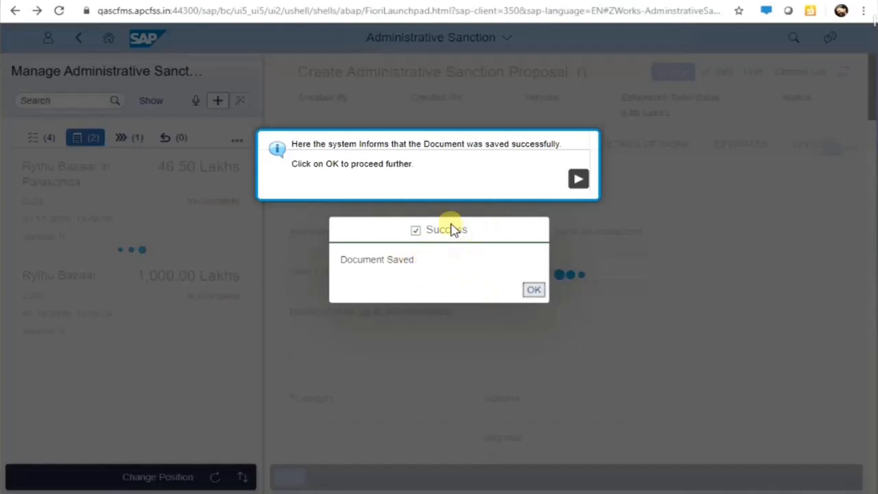
left_click(579, 180)
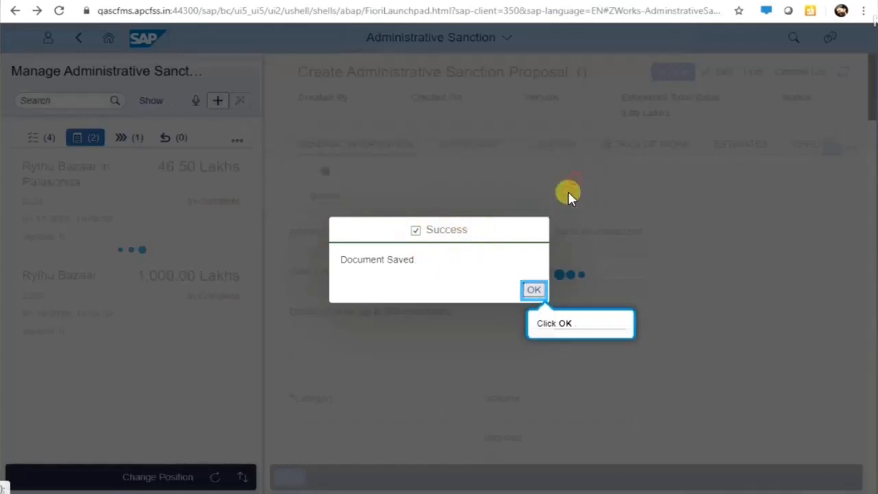
left_click(534, 291)
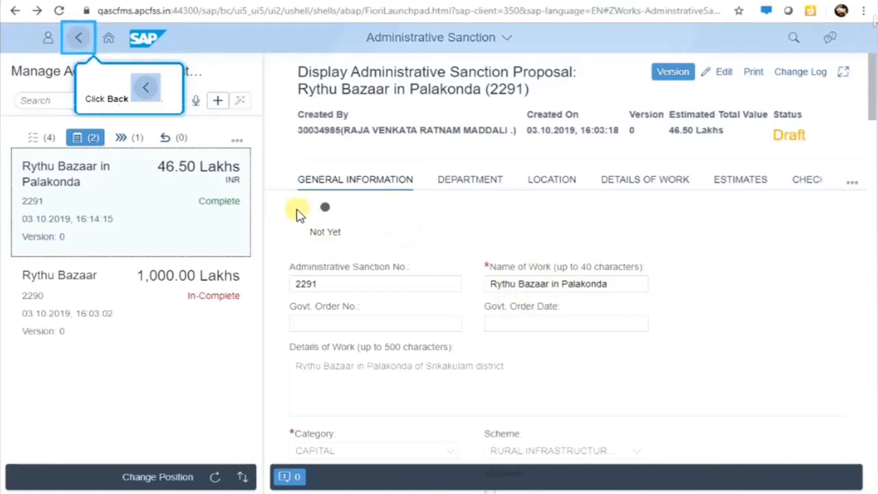
Leave the saved administrative sanction proposal and go back to the previous page
left_click(616, 294)
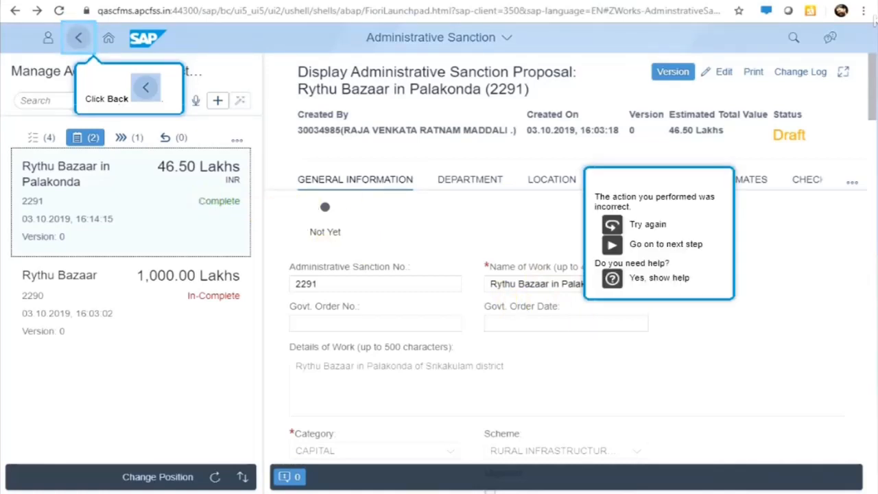
left_click(611, 223)
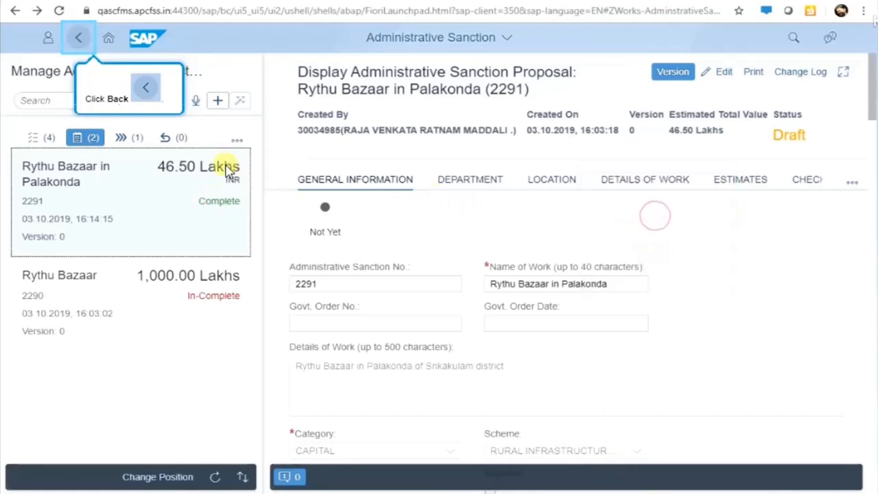
left_click(82, 40)
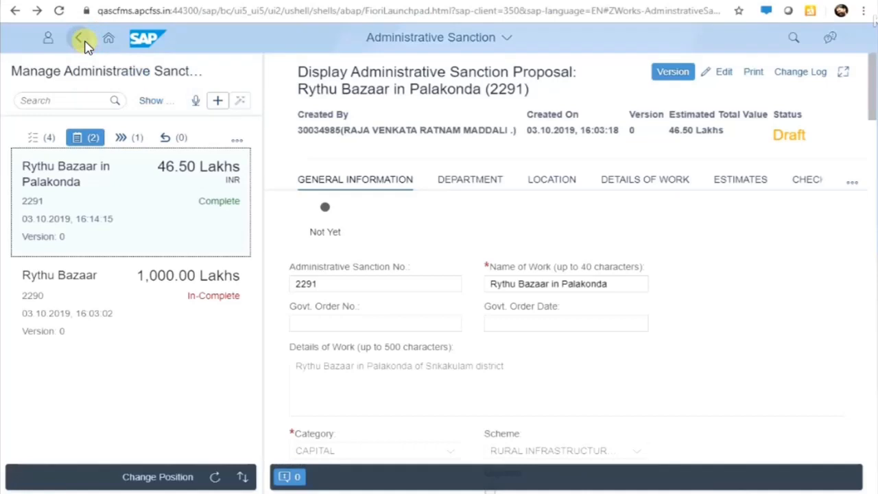